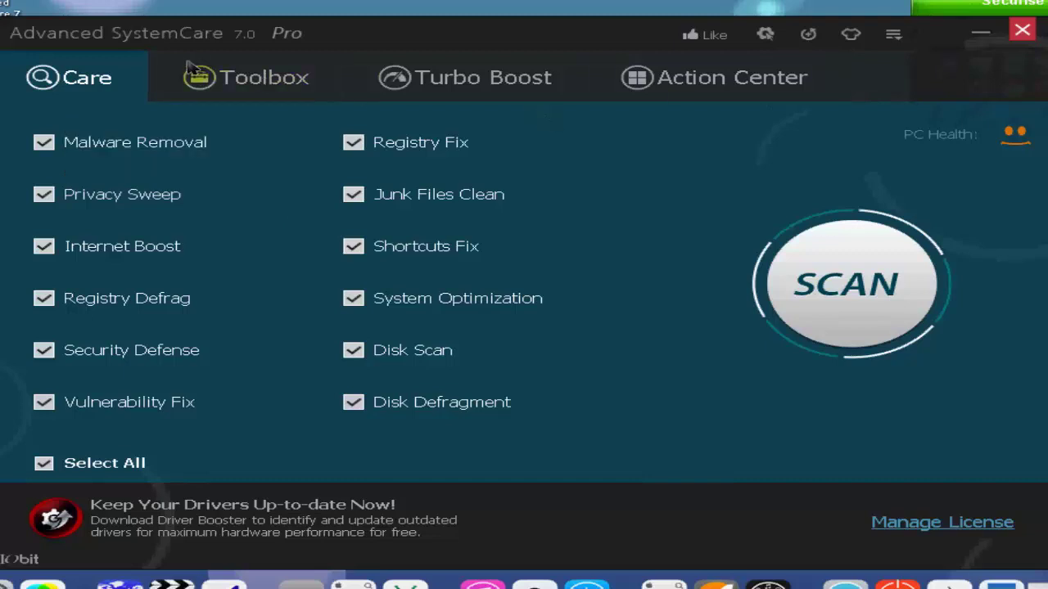
# Step: Look through the Toolbox, Turbo Boost and Action Center sections, and return to the Care checklist
pyautogui.click(233, 74)
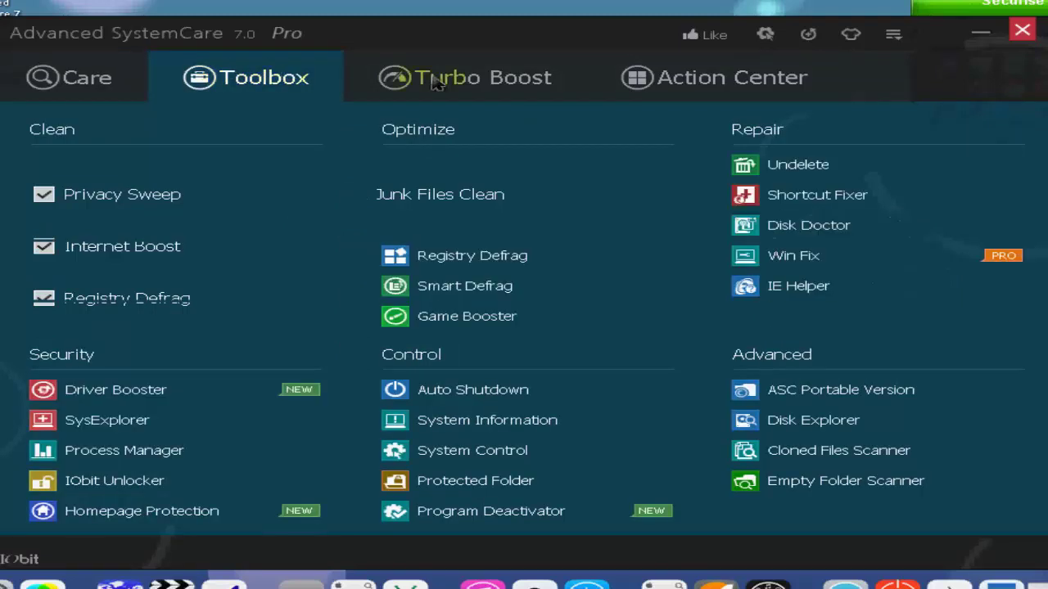
pyautogui.click(536, 82)
pyautogui.click(731, 77)
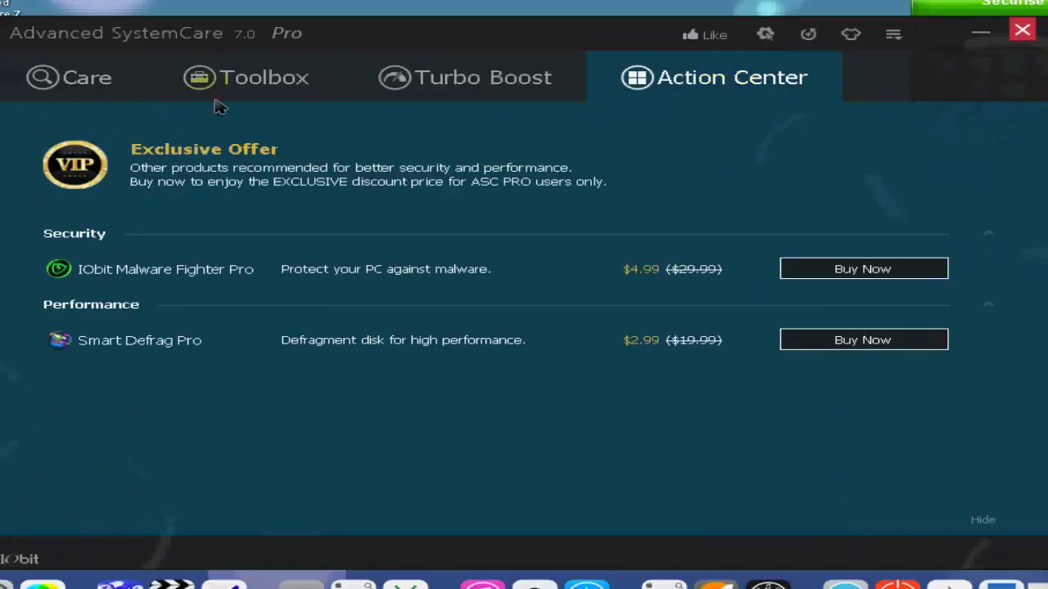
pyautogui.click(88, 82)
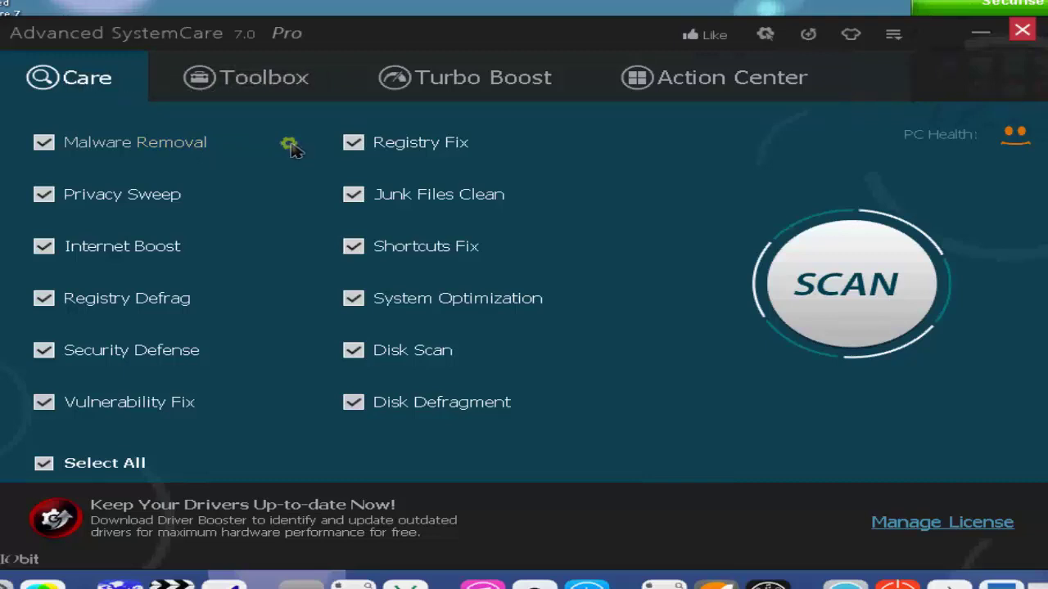
# Step: Open the Malware Removal settings, try skip limits of 25, 50 and 100 MB, and set the file size limit back to 10 MB
pyautogui.click(291, 145)
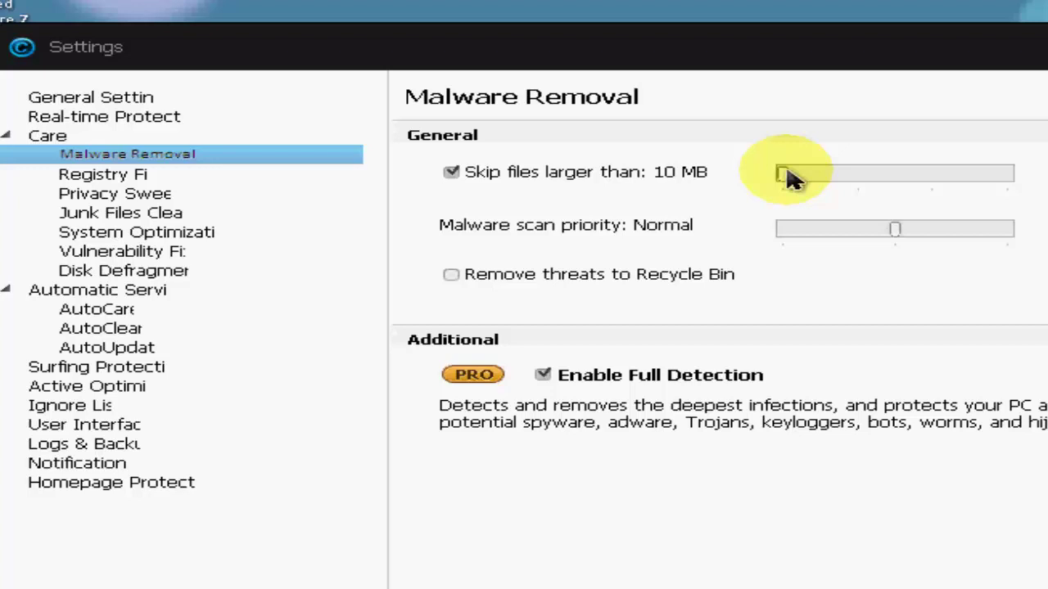
pyautogui.click(812, 172)
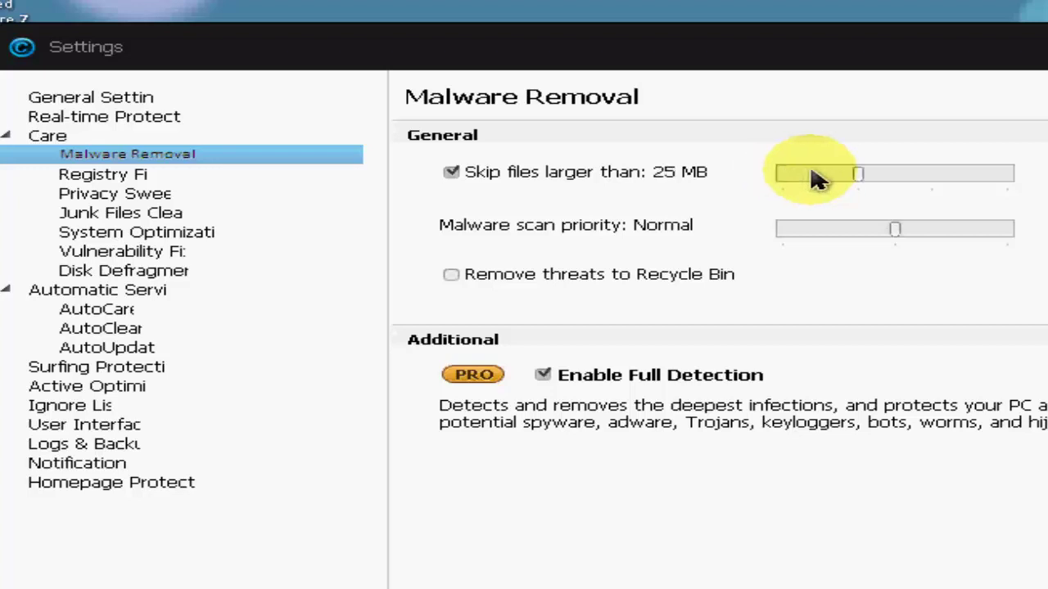
pyautogui.click(914, 182)
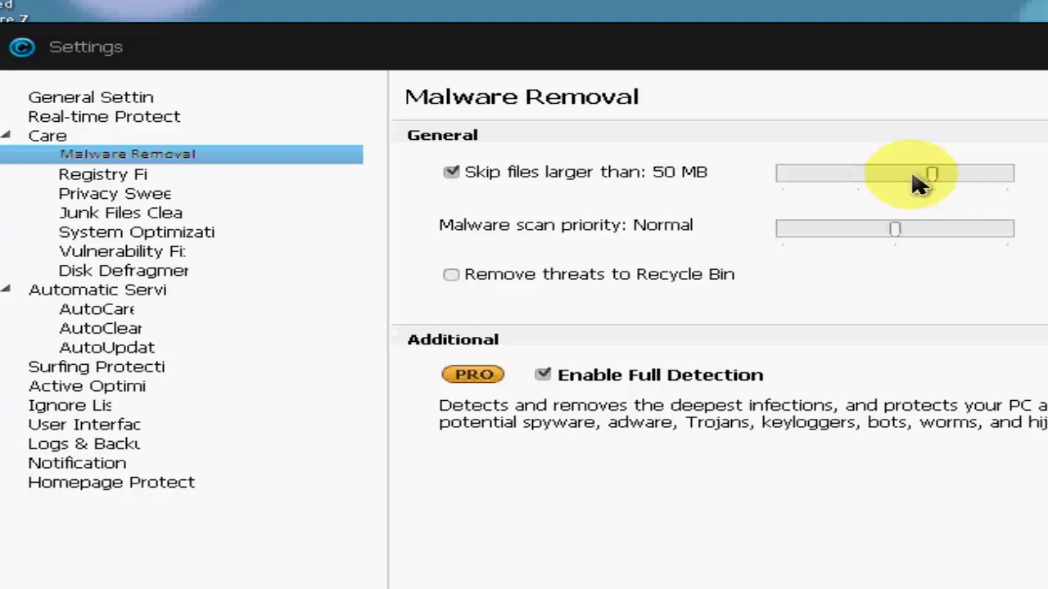
pyautogui.click(999, 182)
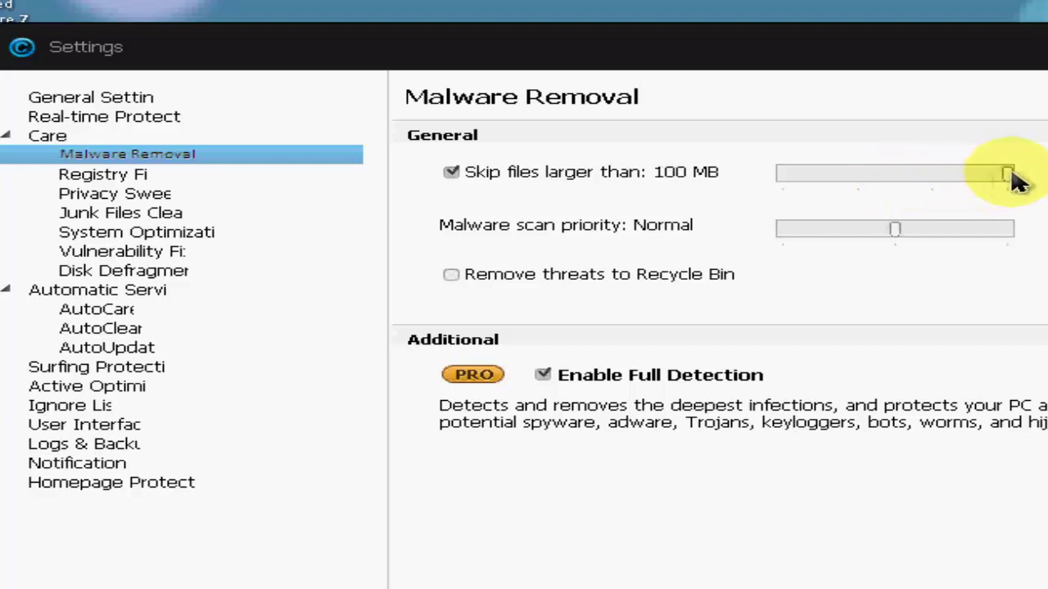
pyautogui.moveTo(1012, 182); pyautogui.dragTo(828, 172)
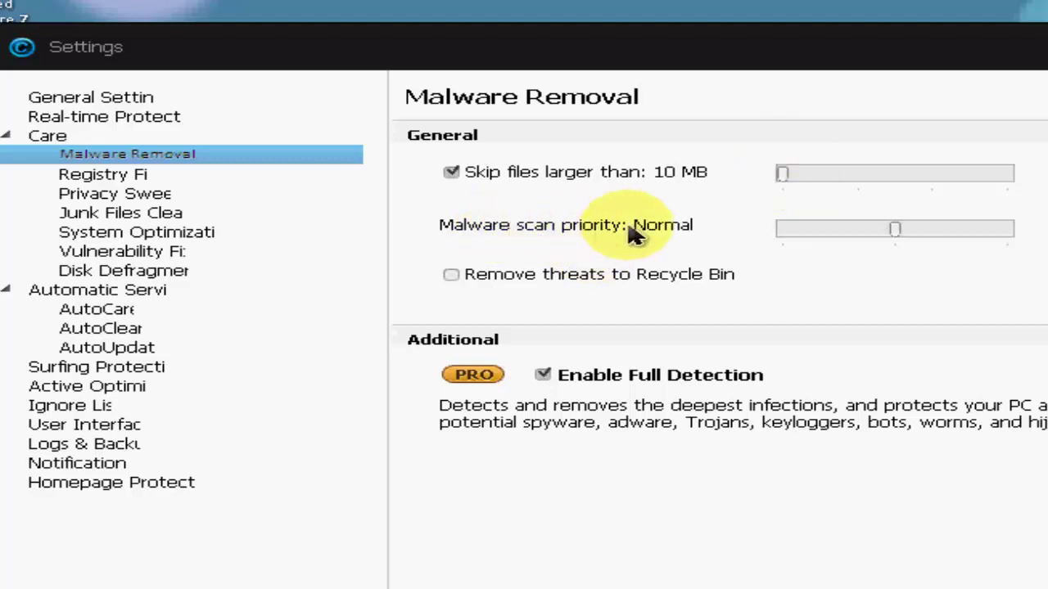
# Step: Set the malware scan priority to High and enable removing threats to the Recycle Bin
pyautogui.click(952, 232)
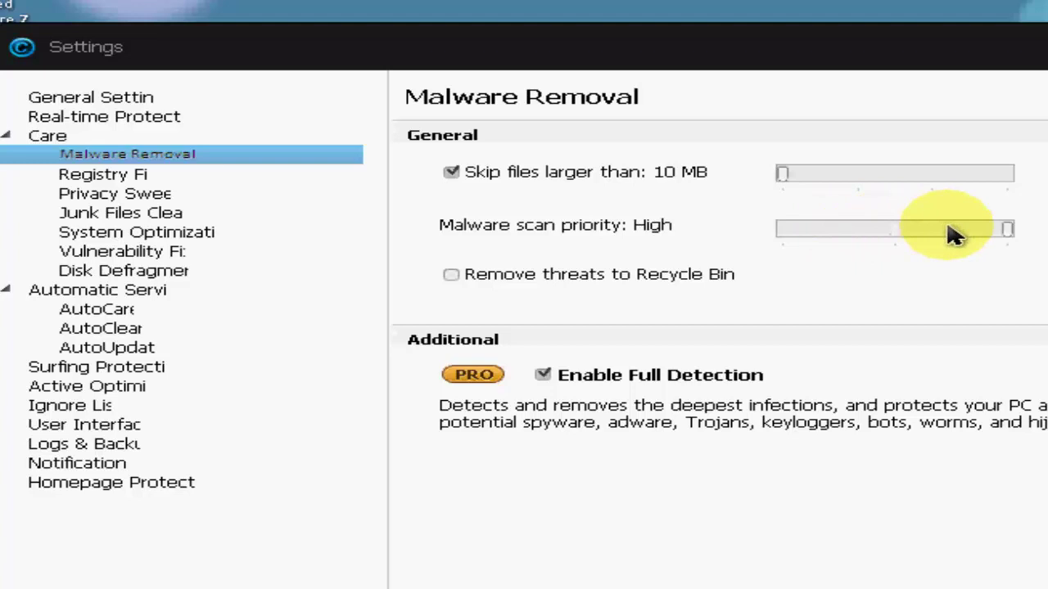
pyautogui.click(830, 234)
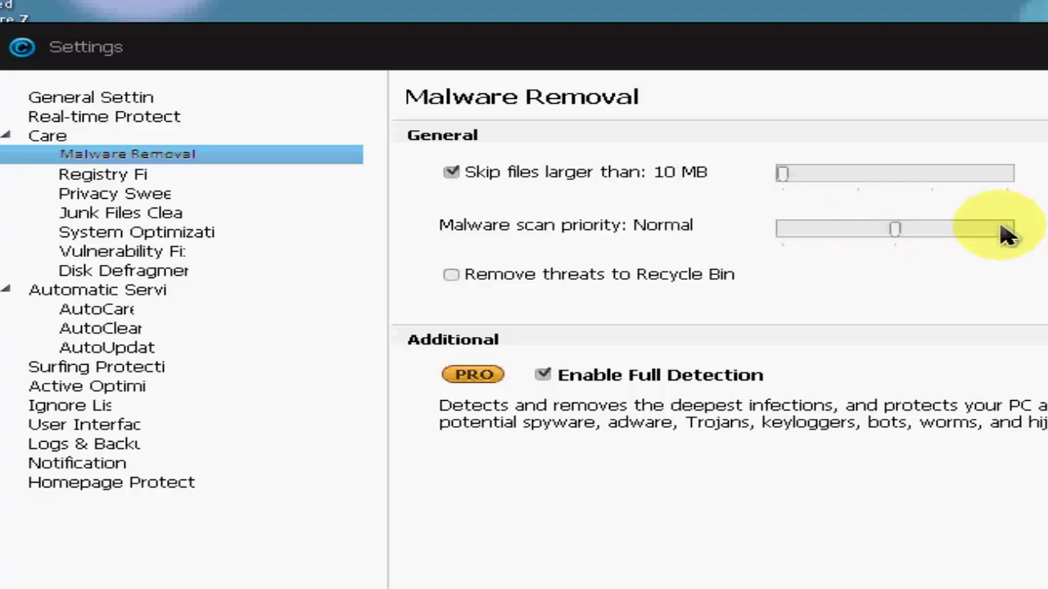
pyautogui.click(1006, 232)
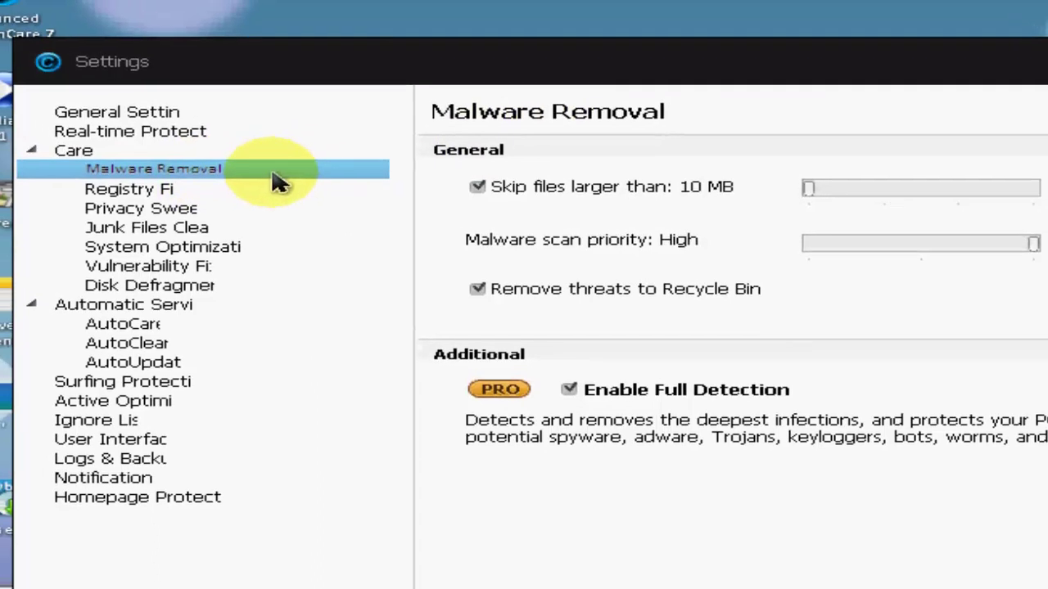
pyautogui.press('super')
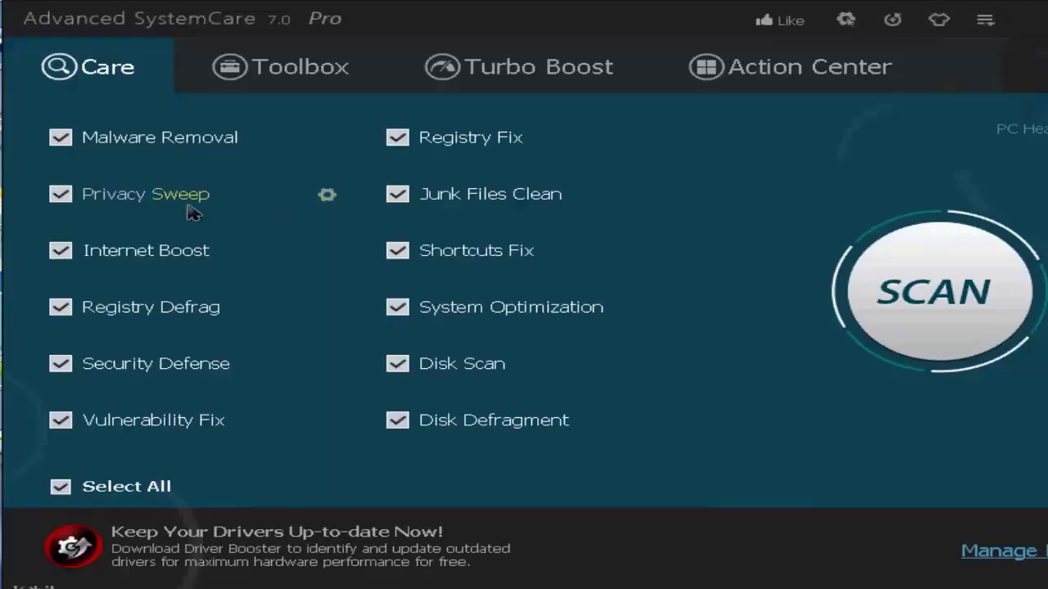
# Step: Include the Internet Explorer, Mozilla Firefox and Google Chrome cookies in the Privacy Sweep objects, and review the rest of the list
pyautogui.click(327, 198)
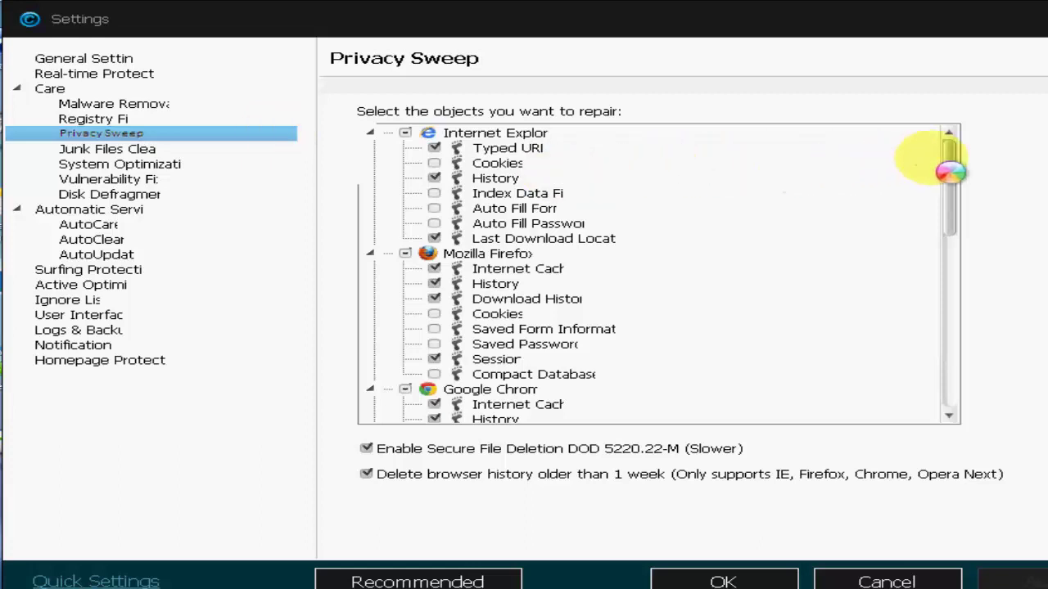
pyautogui.moveTo(975, 179); pyautogui.dragTo(963, 110)
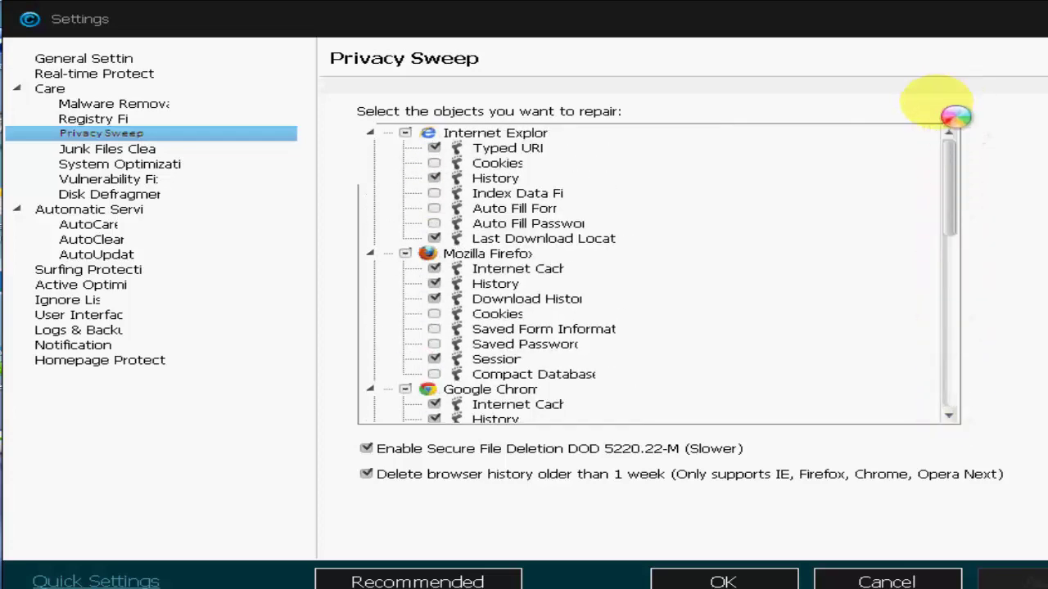
pyautogui.click(434, 163)
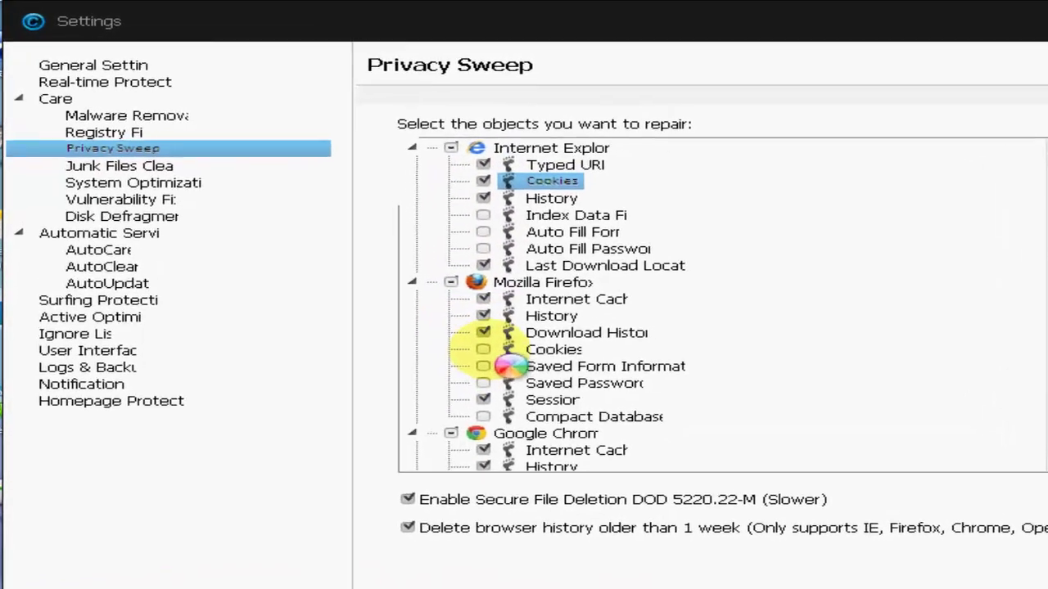
pyautogui.click(483, 350)
pyautogui.scroll(-1, 832, 271)
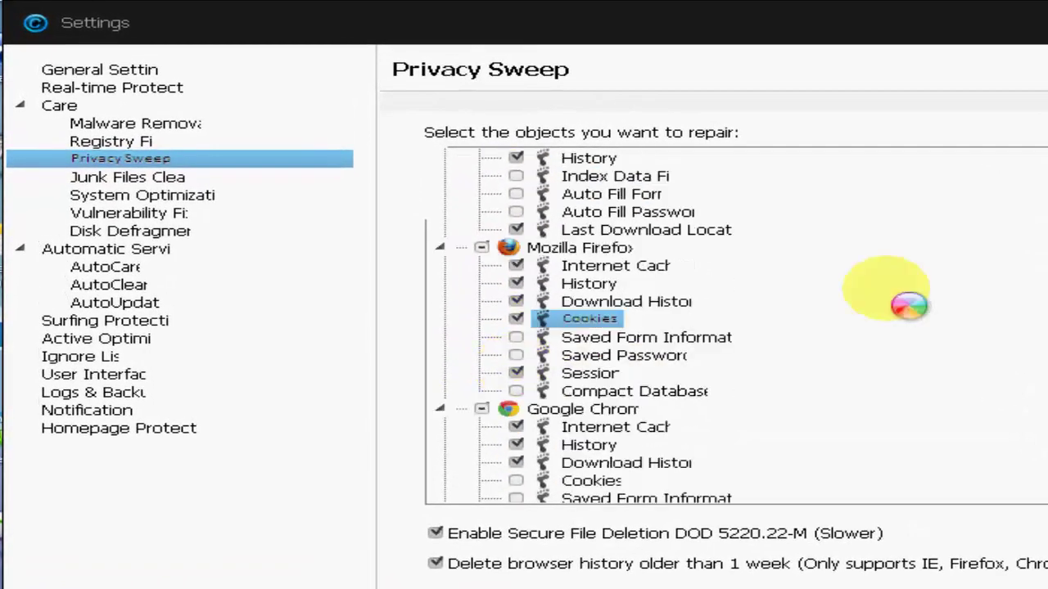
pyautogui.scroll(-3, 908, 305)
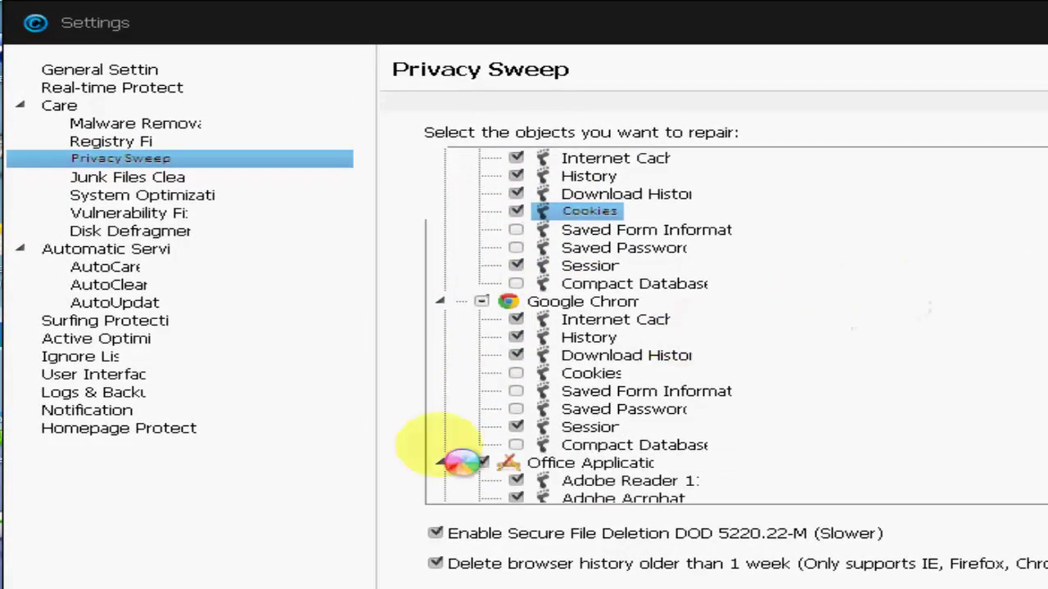
pyautogui.click(516, 372)
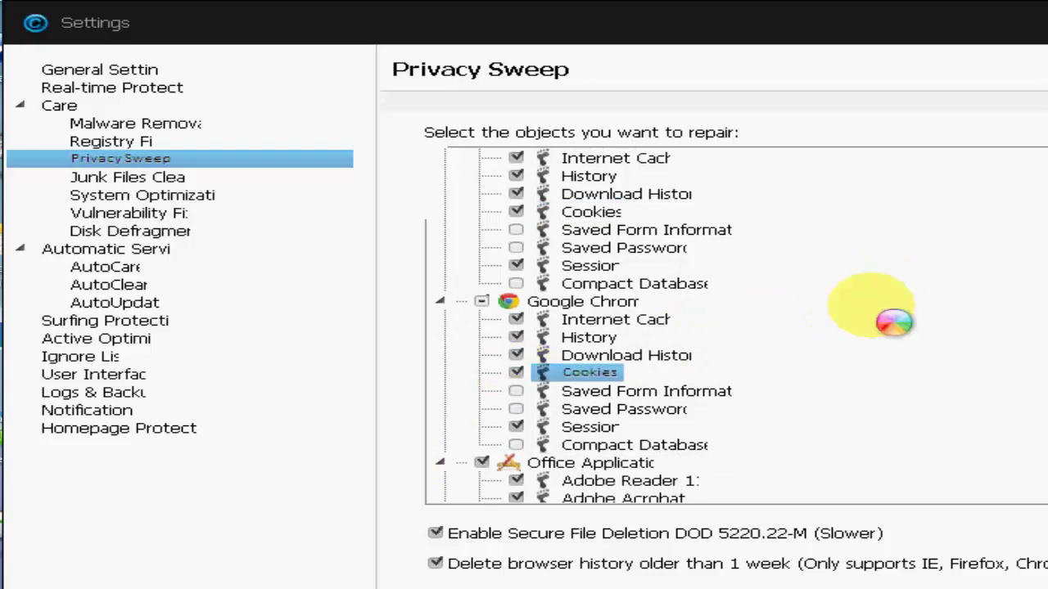
pyautogui.scroll(-1, 894, 322)
pyautogui.scroll(-3, 894, 321)
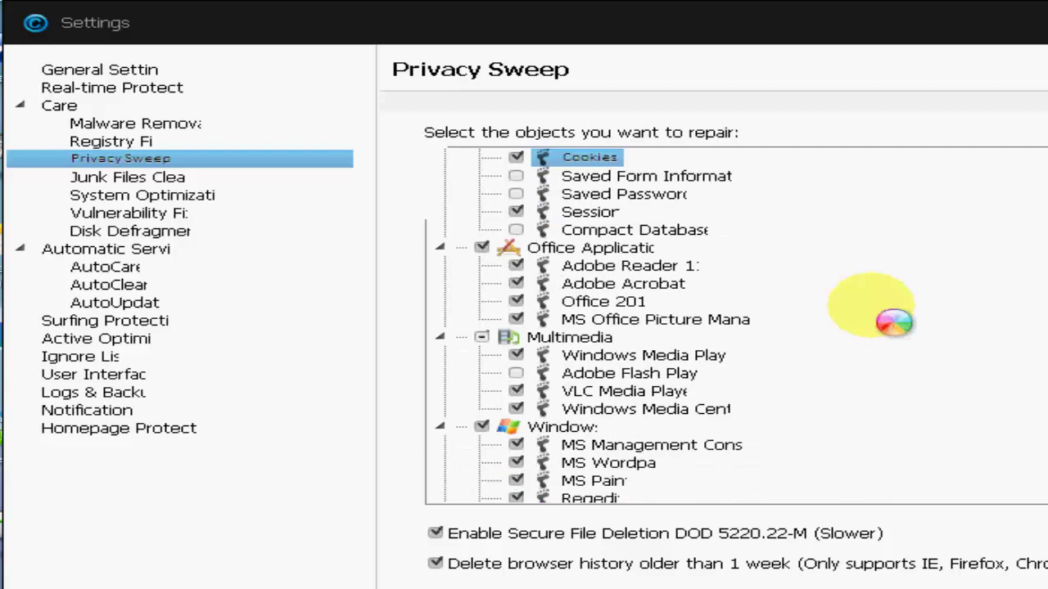
pyautogui.scroll(-1, 894, 321)
pyautogui.scroll(-3, 892, 321)
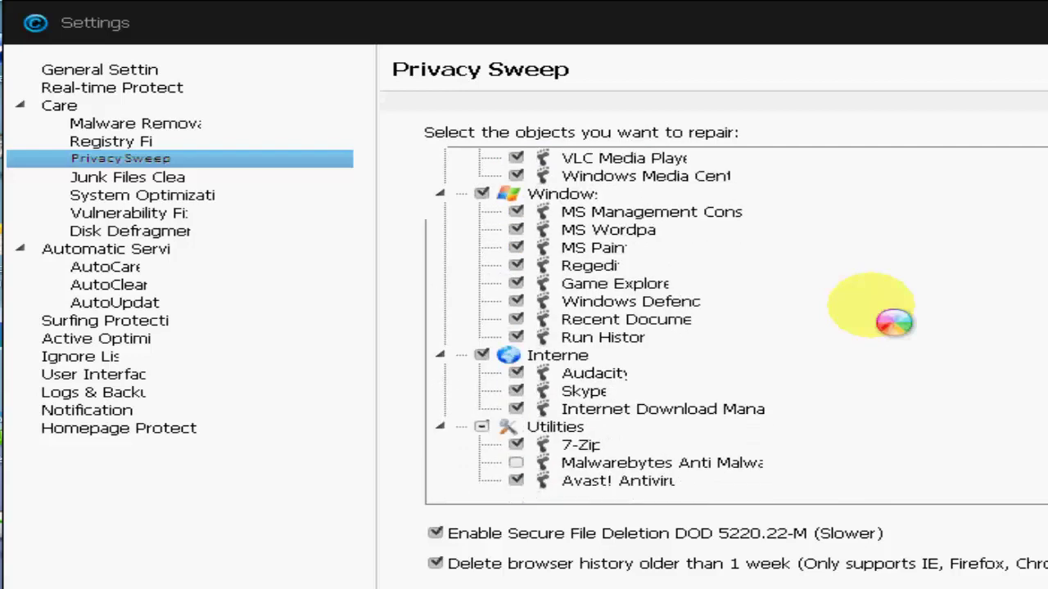
pyautogui.scroll(10, 893, 321)
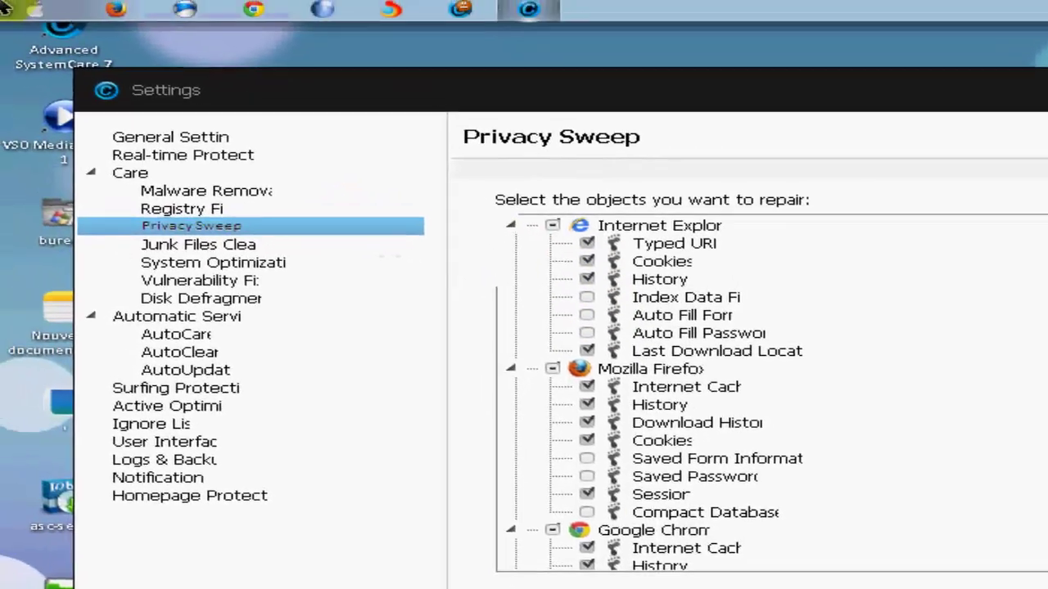
# Step: Browse all installed programs and look up the CCleaner folder
pyautogui.press('super')
pyautogui.click(136, 573)
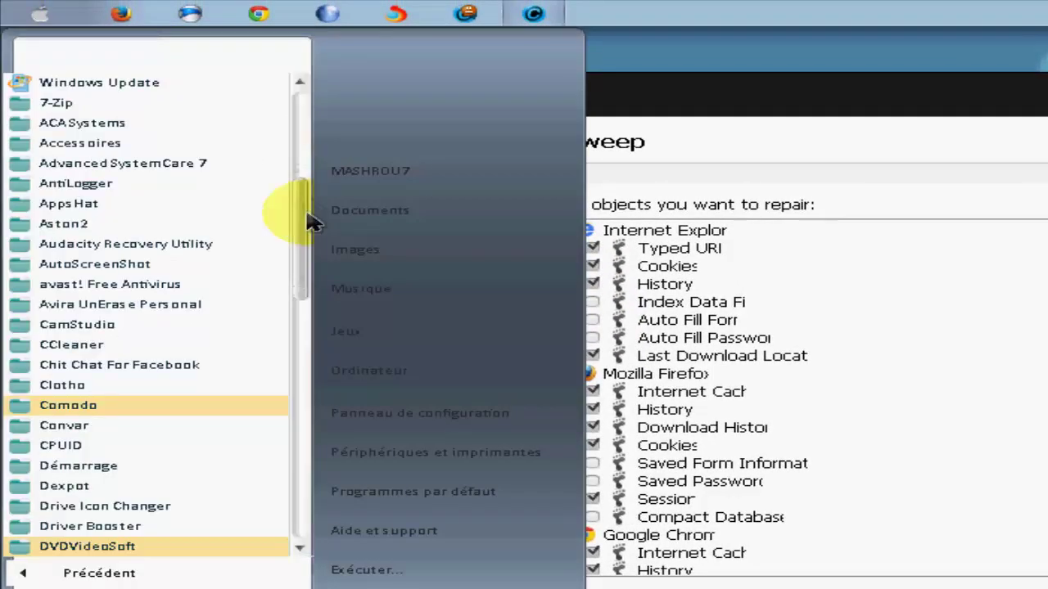
pyautogui.click(82, 345)
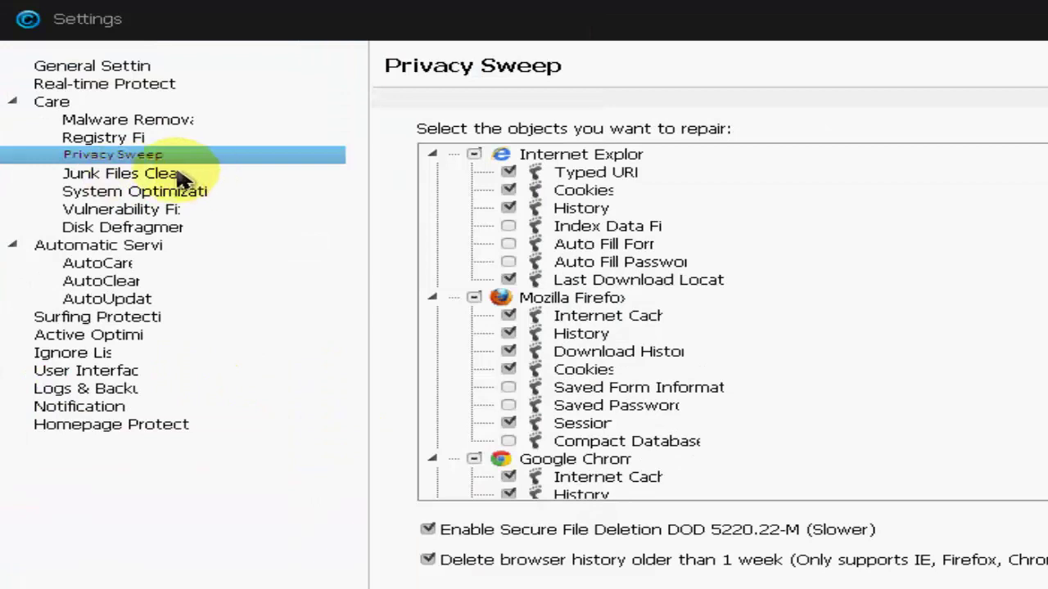
# Step: Add Old Prefetch Data, Windows Recycle Bin and Windows Font Cache to the objects cleaned by Junk Files Clean
pyautogui.click(136, 175)
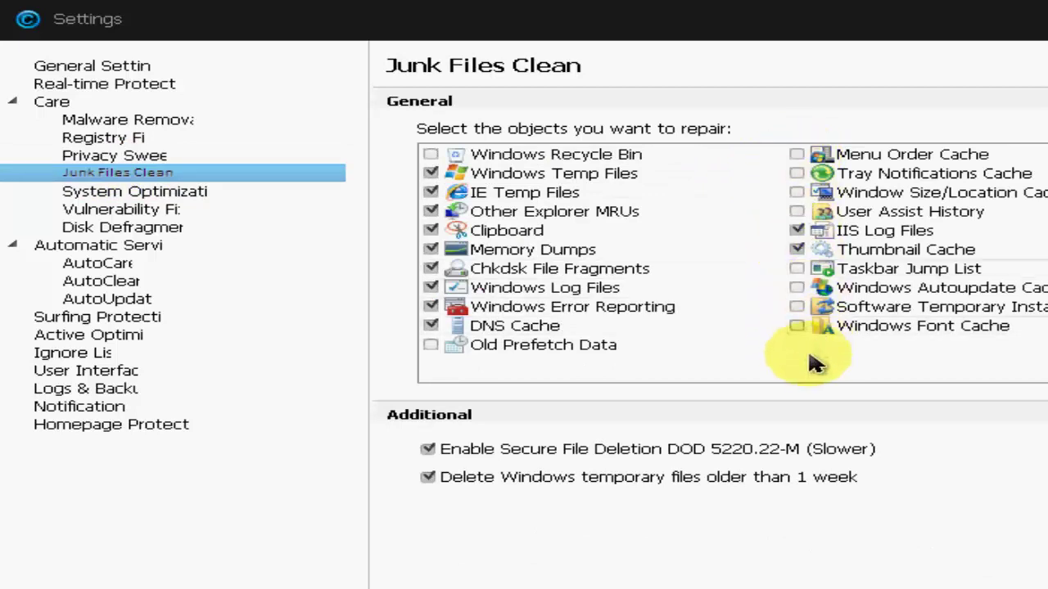
pyautogui.click(431, 347)
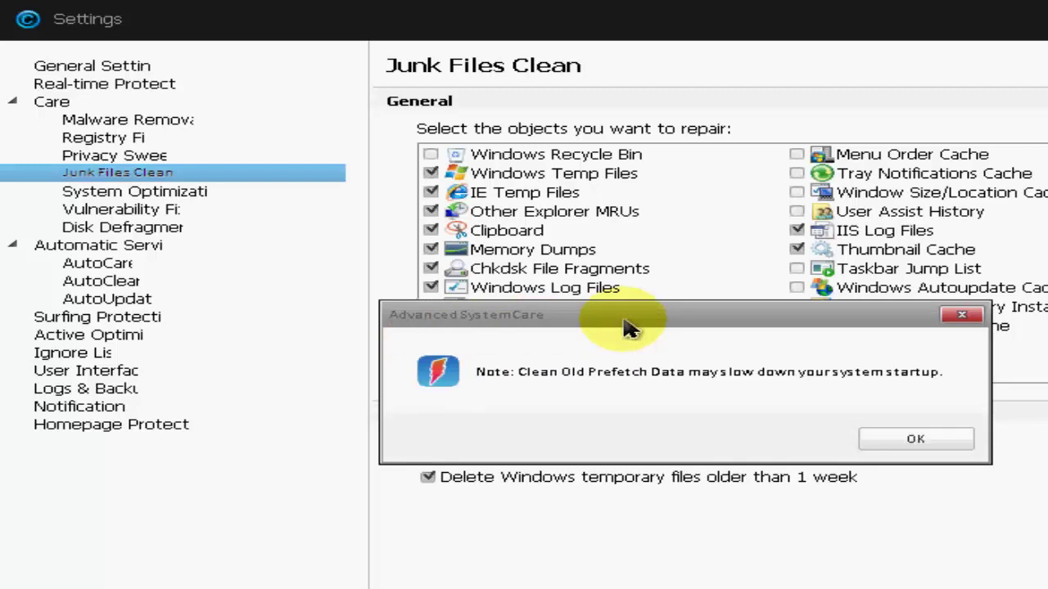
pyautogui.click(916, 439)
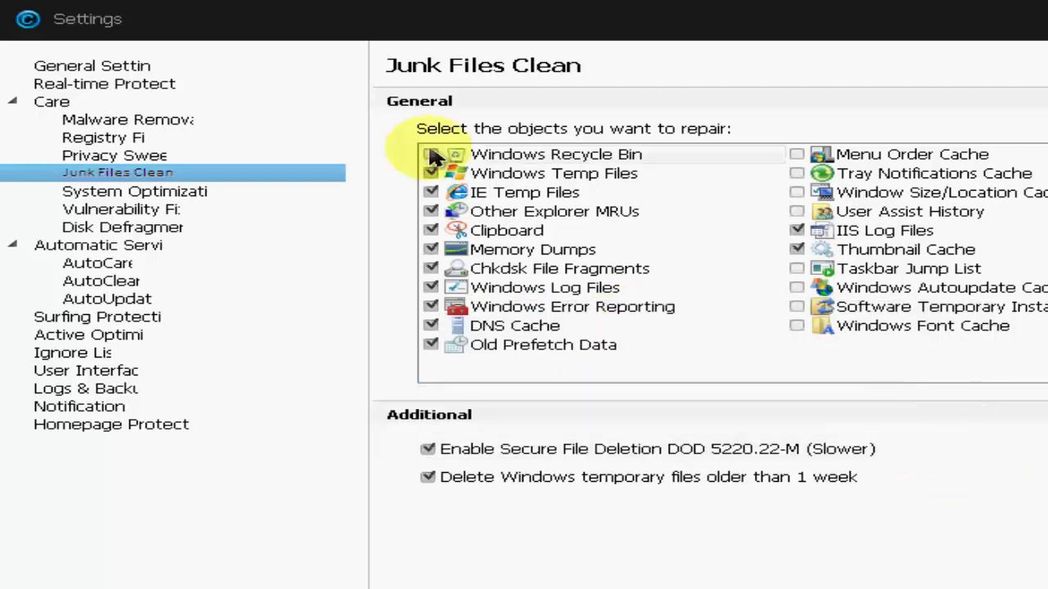
pyautogui.click(431, 156)
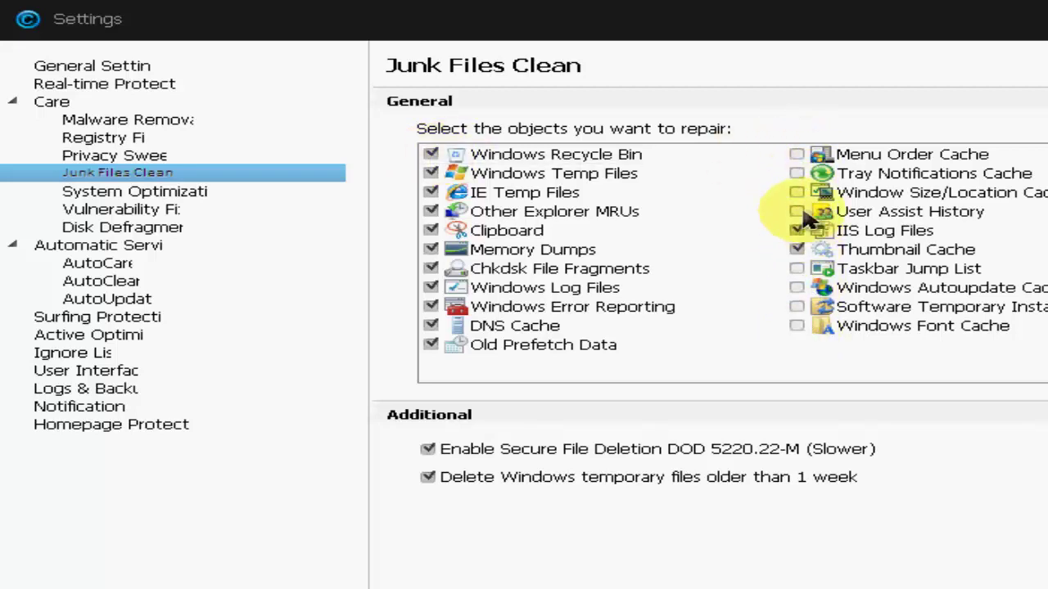
pyautogui.click(798, 326)
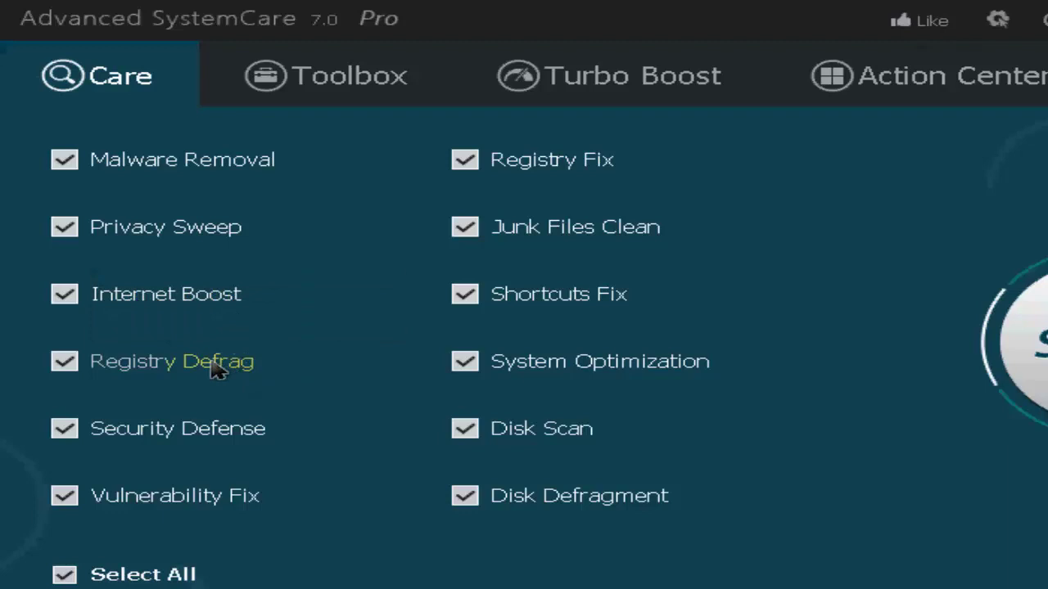
# Step: Review the Registry Defrag, Security Defense and Vulnerability Fix items in the Care checklist, and view the Registry Fix settings
pyautogui.moveTo(233, 371)
pyautogui.moveTo(176, 438)
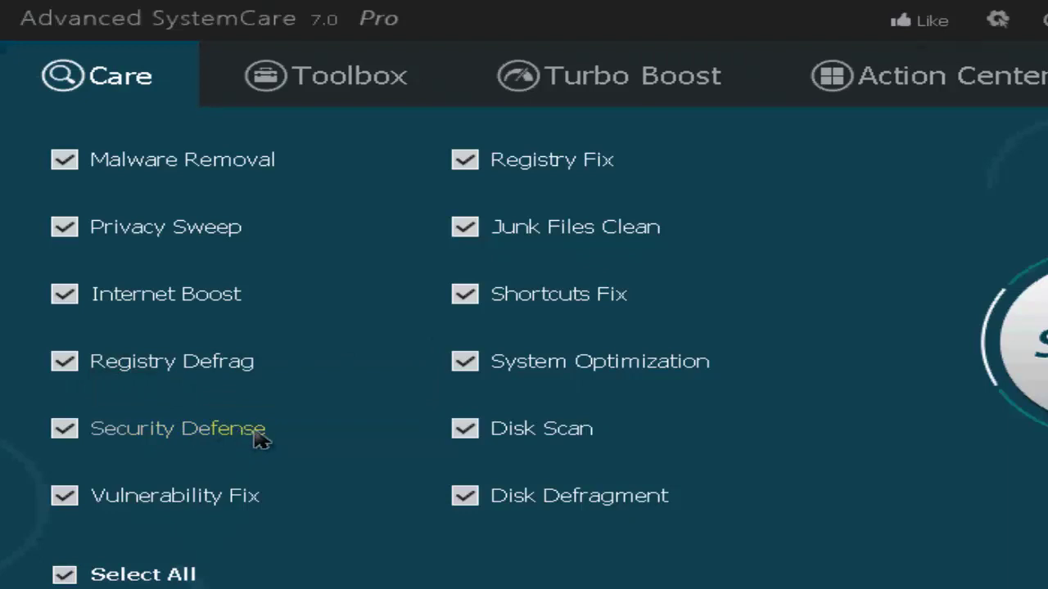
pyautogui.moveTo(328, 487)
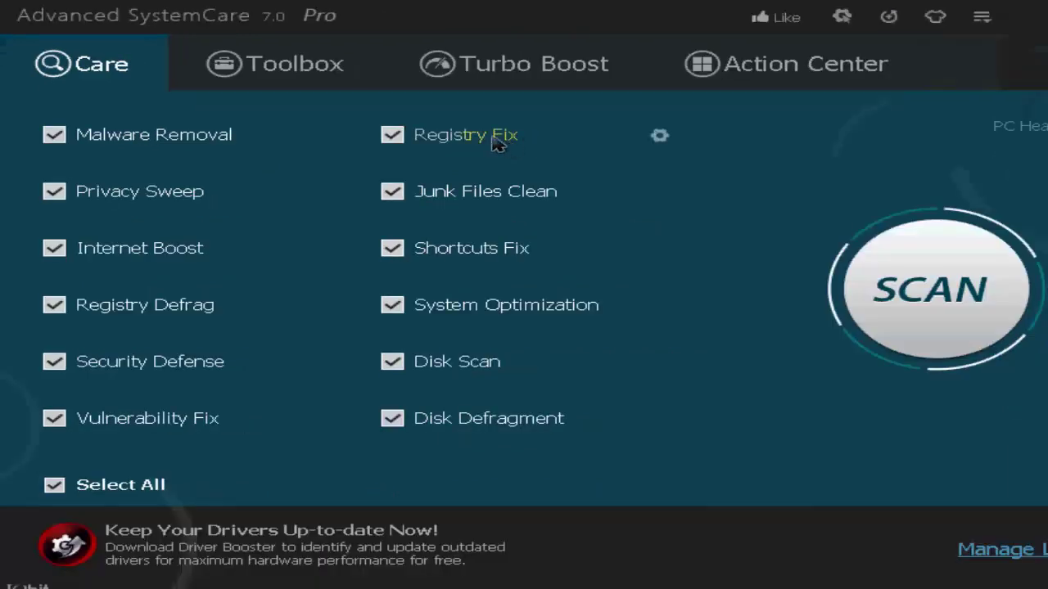
pyautogui.click(660, 138)
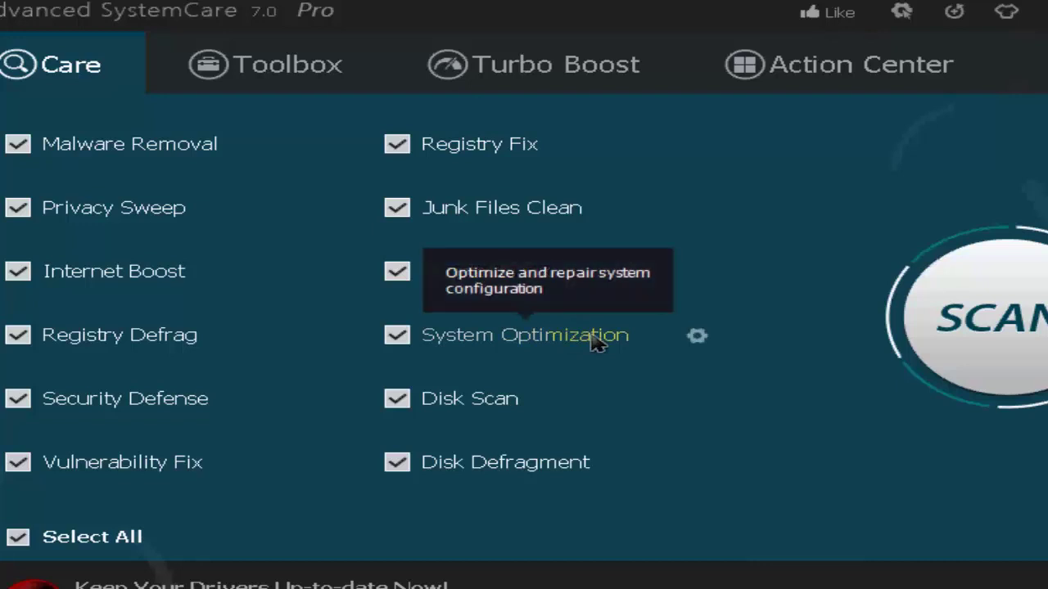
# Step: Set Computer Optimization to Server (Business User) in the System Optimization settings, keeping Network Optimization at Basic
pyautogui.click(697, 339)
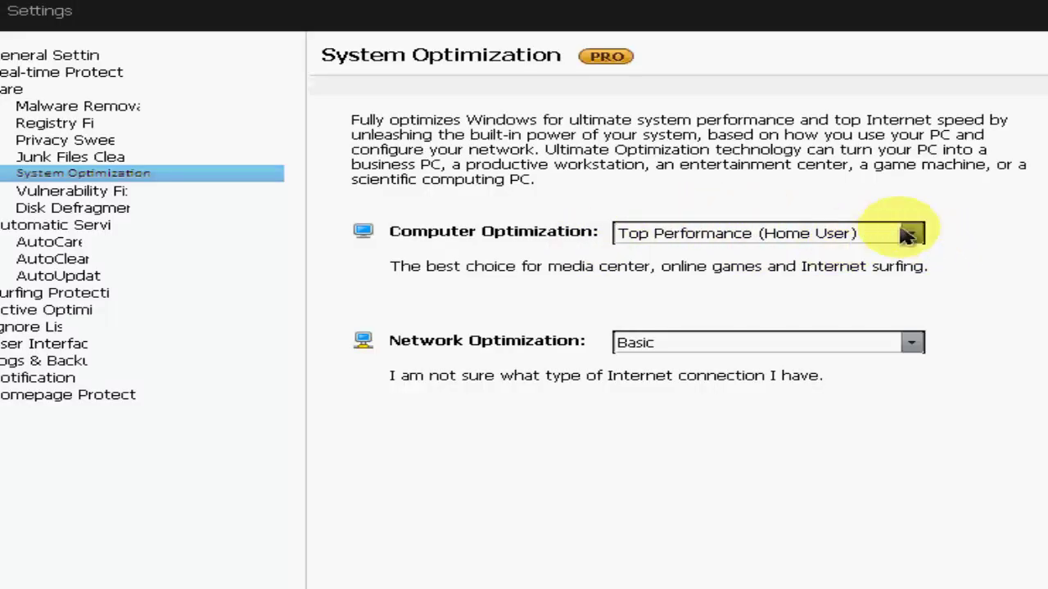
pyautogui.click(909, 233)
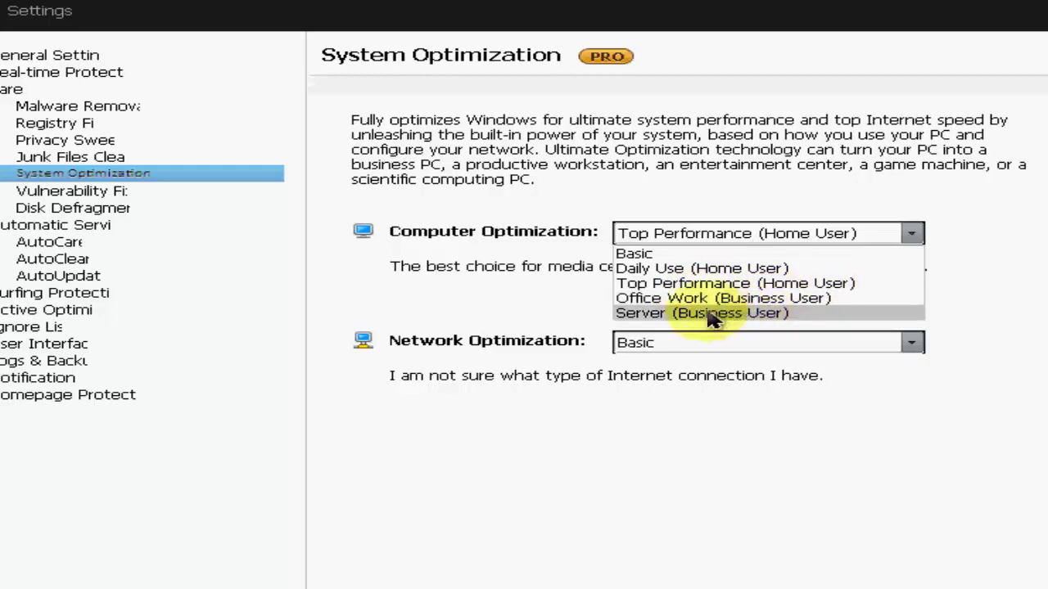
pyautogui.click(749, 315)
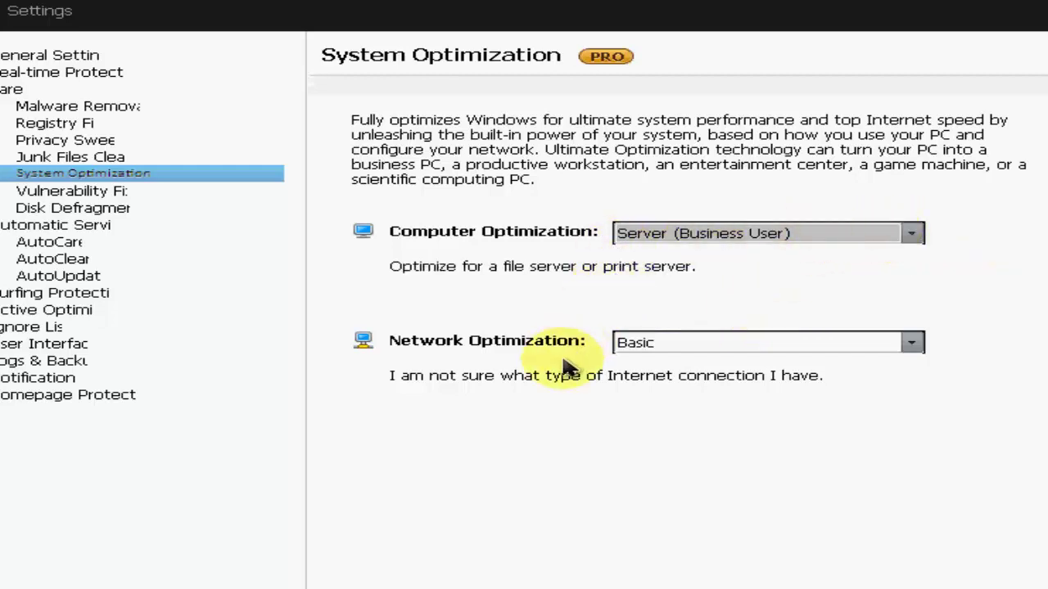
pyautogui.click(911, 346)
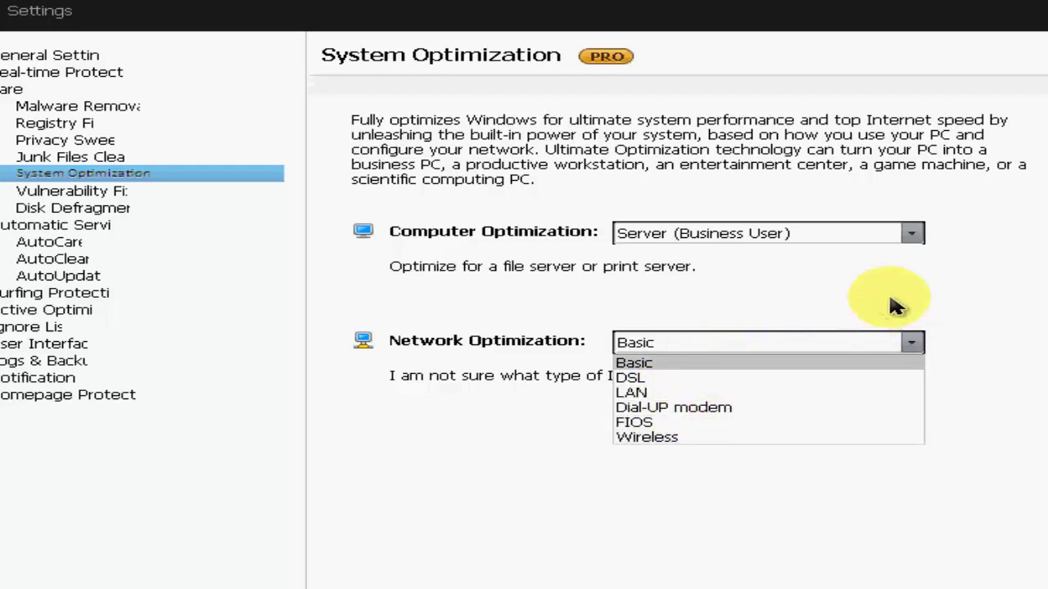
pyautogui.click(920, 345)
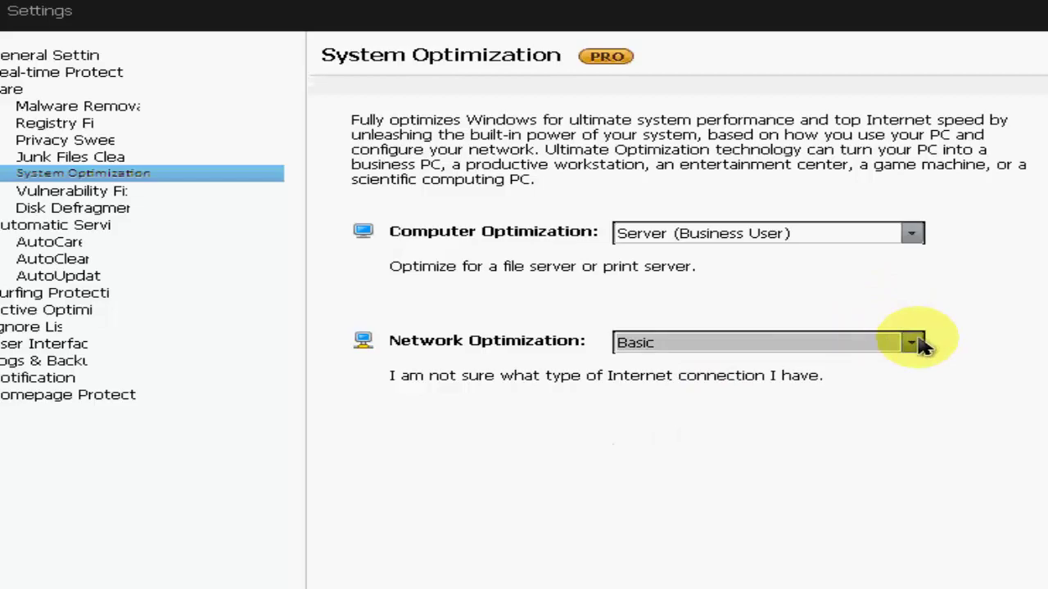
pyautogui.click(1011, 587)
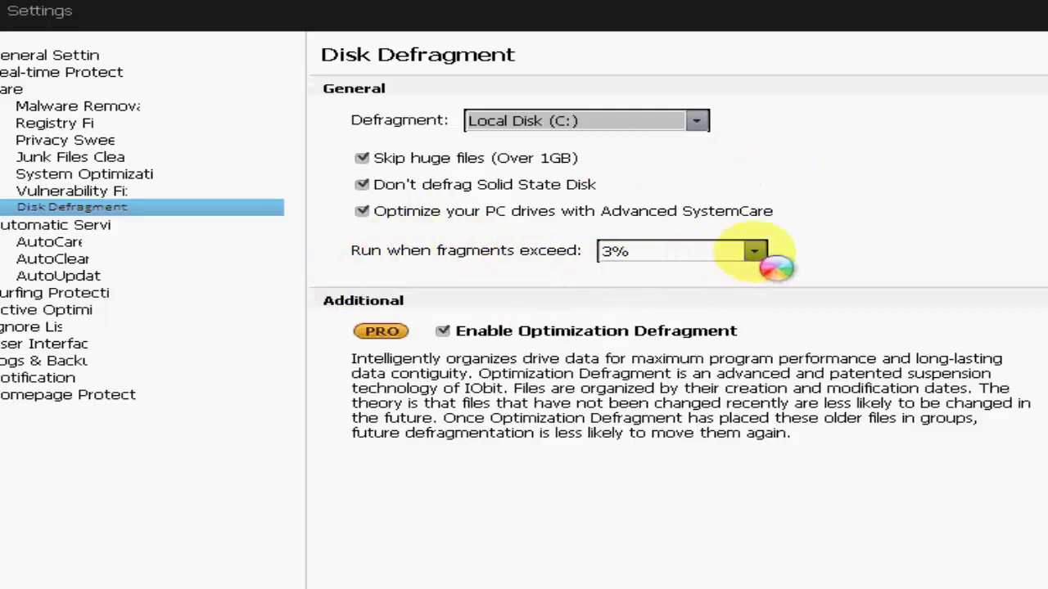
# Step: Try 10%, 3% and Always defrag as the fragment threshold in the Disk Defragment settings
pyautogui.click(753, 252)
pyautogui.click(758, 250)
pyautogui.click(763, 250)
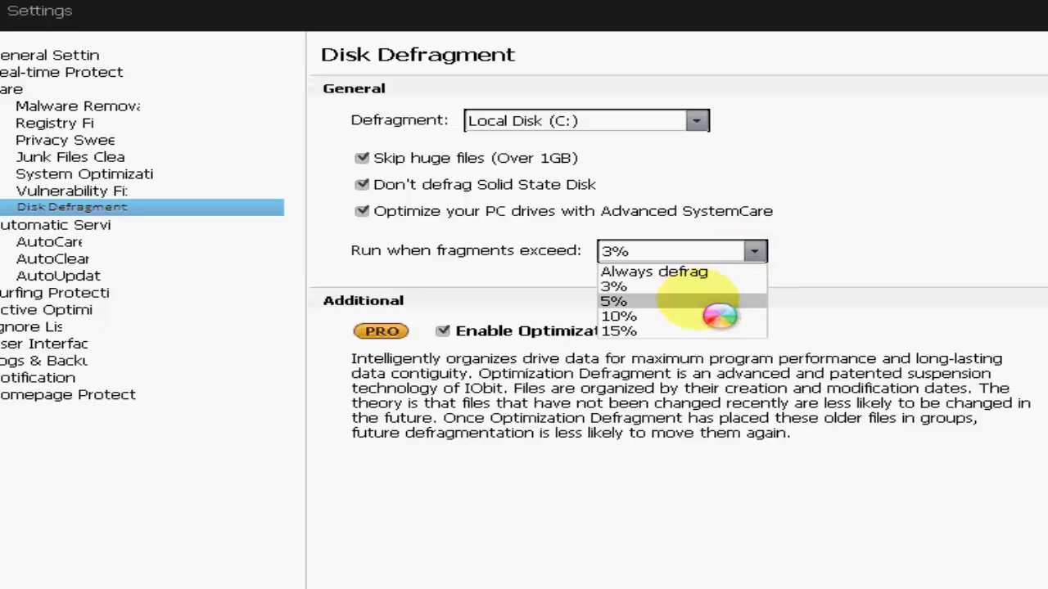
pyautogui.click(634, 302)
pyautogui.click(708, 312)
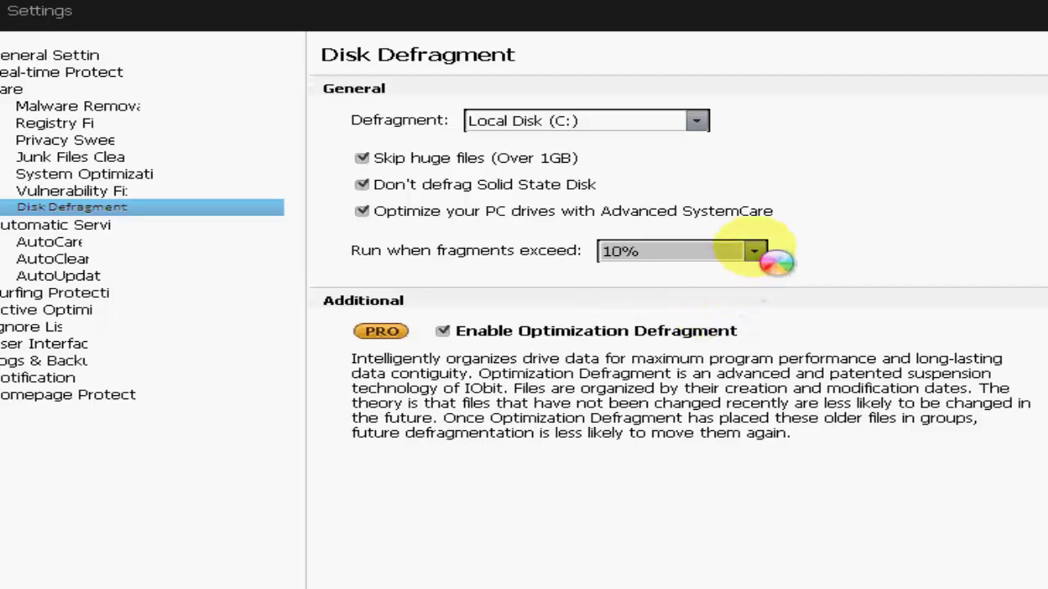
pyautogui.click(747, 250)
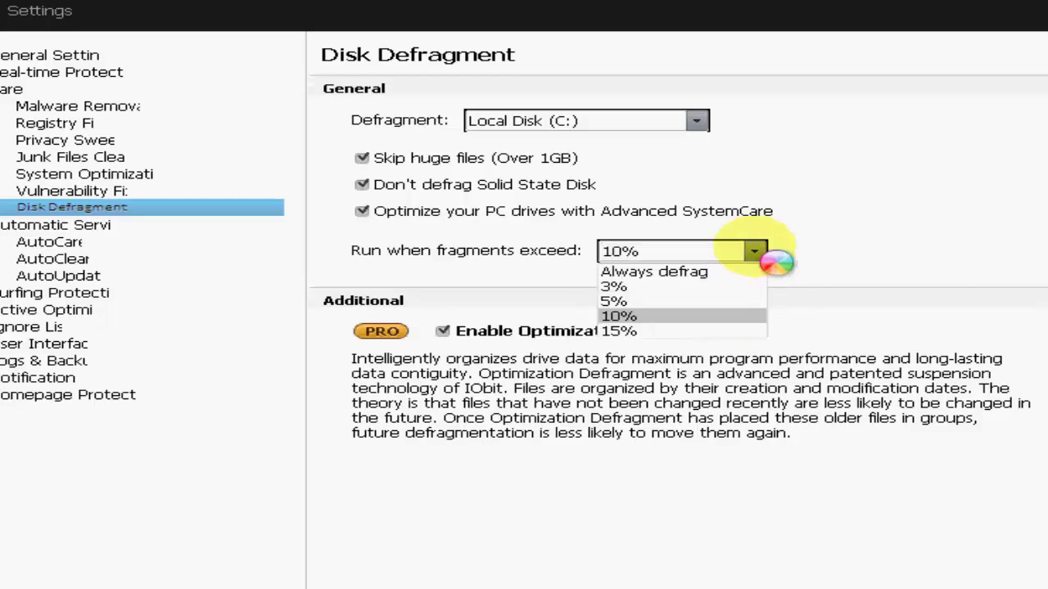
pyautogui.click(686, 289)
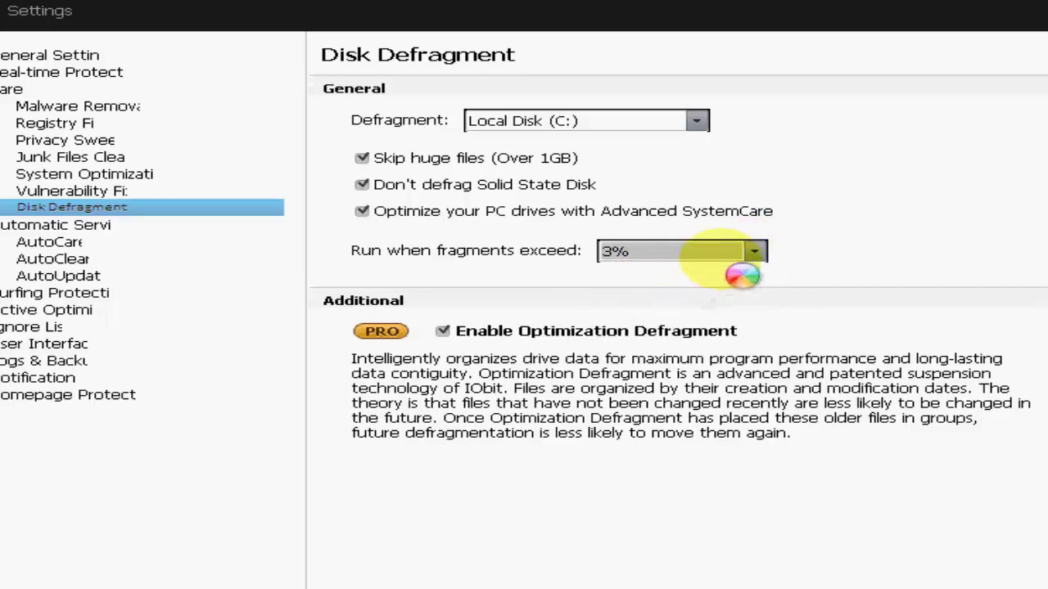
pyautogui.click(755, 252)
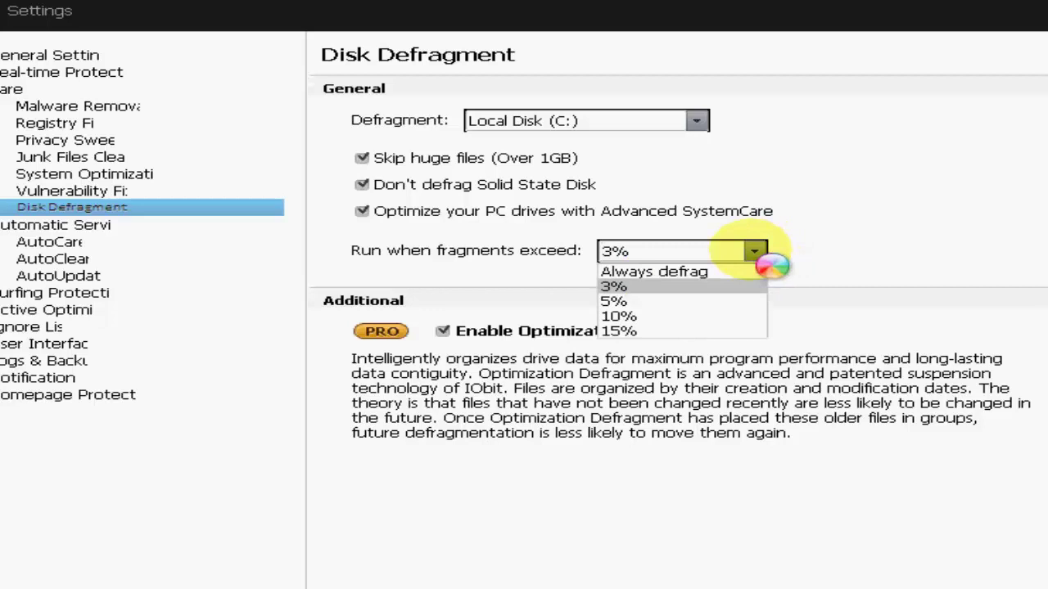
pyautogui.click(653, 271)
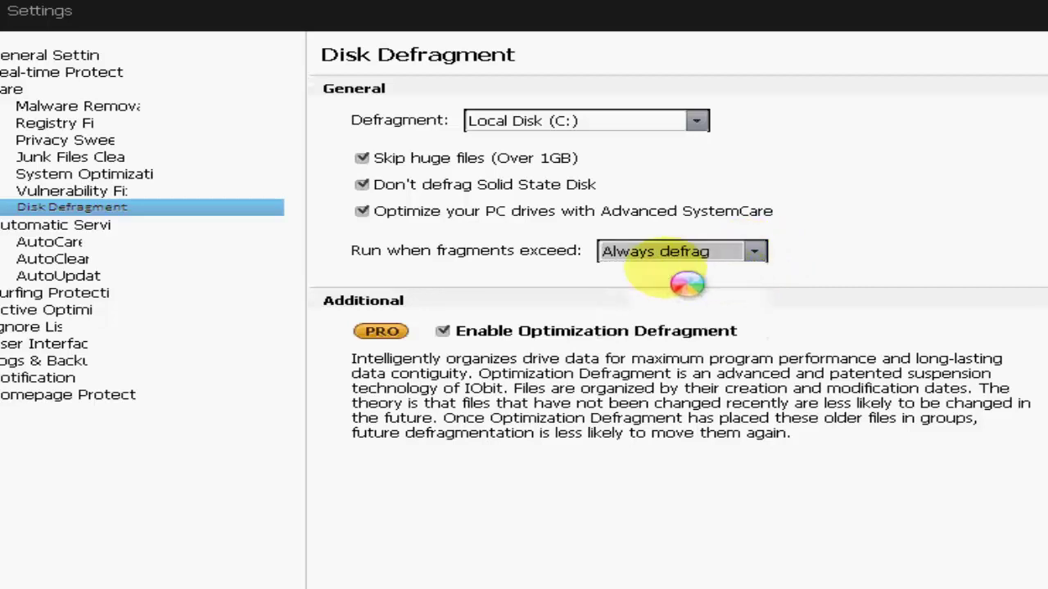
# Step: Set Disk Defragment to run when fragments exceed 3%, and apply and confirm the settings
pyautogui.click(753, 252)
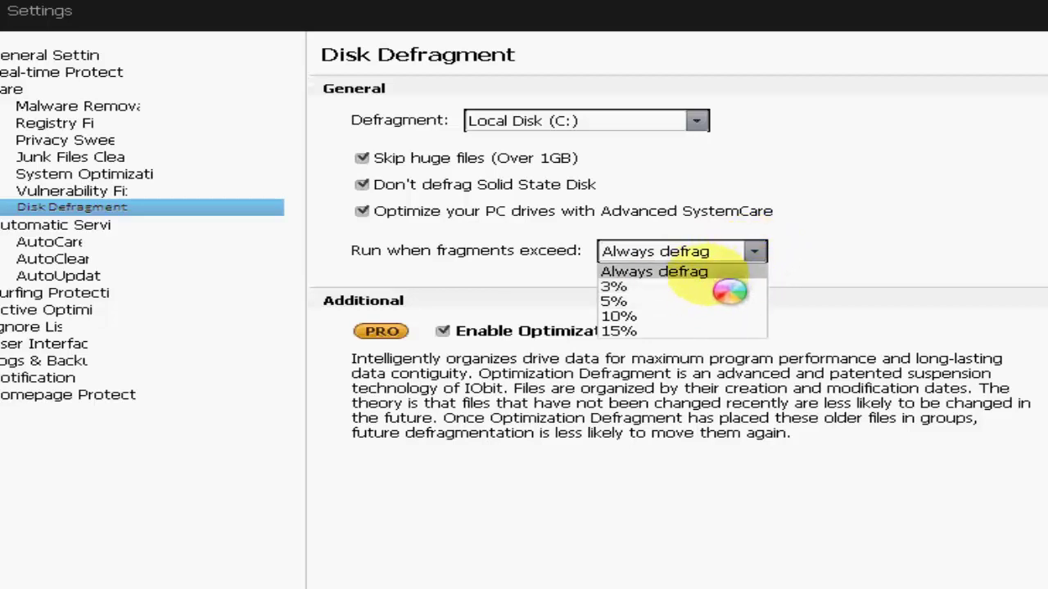
pyautogui.click(725, 288)
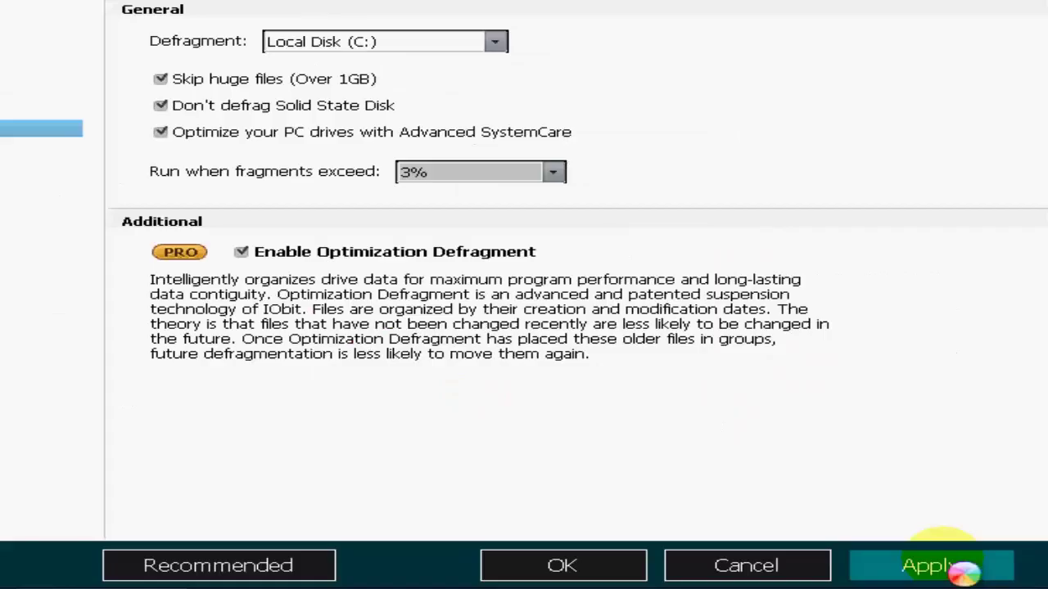
pyautogui.click(958, 569)
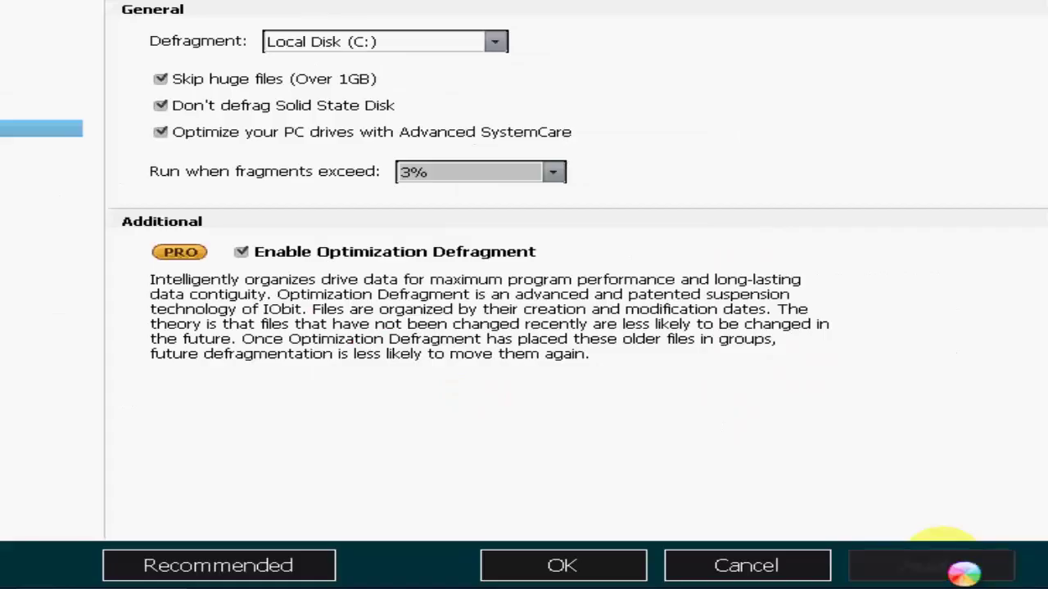
pyautogui.click(627, 578)
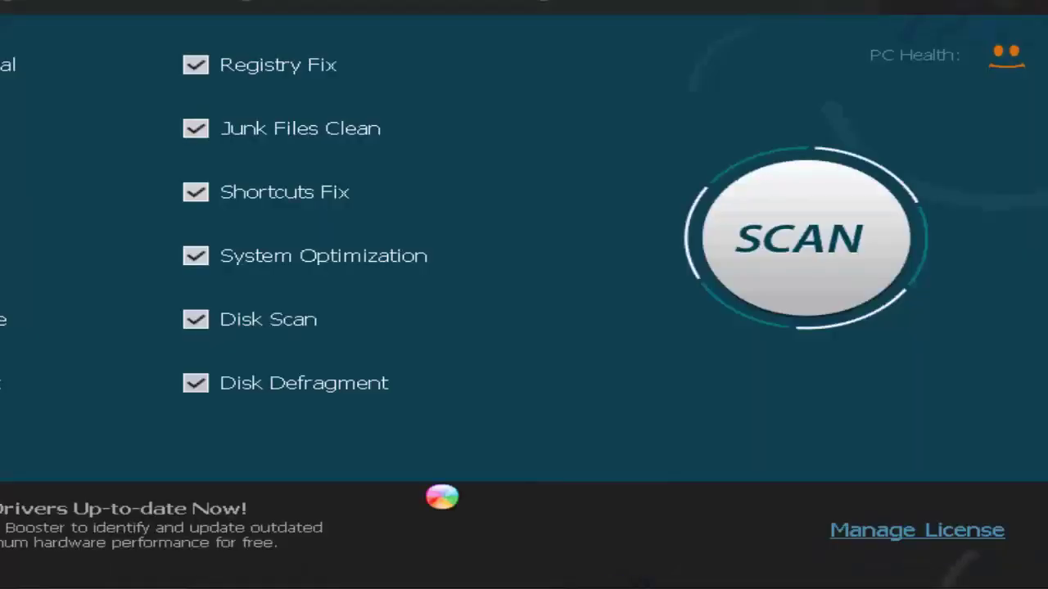
# Step: Deselect all Care items and select only Registry Fix
pyautogui.click(89, 469)
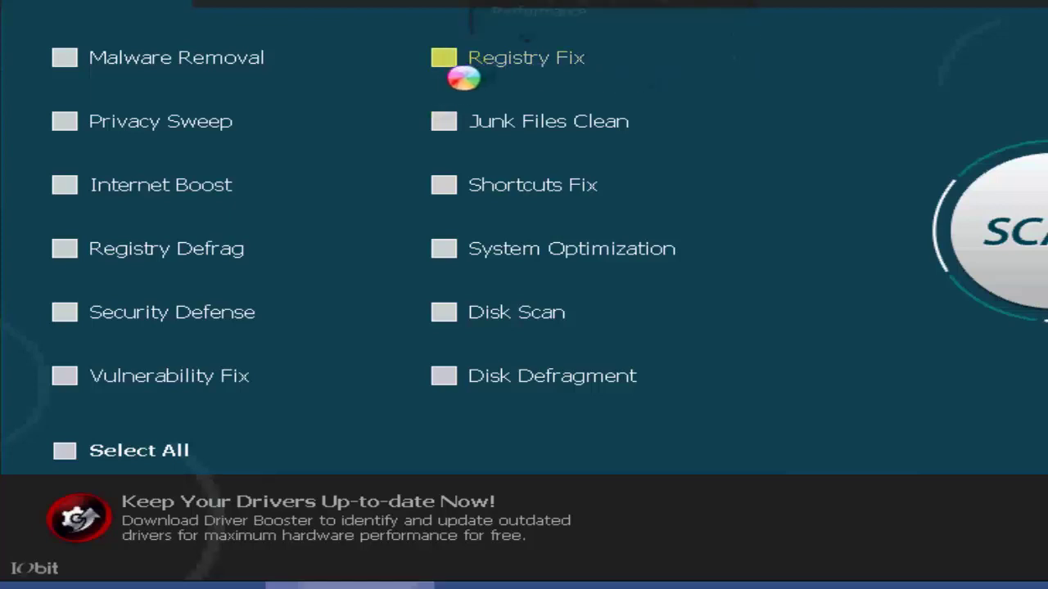
pyautogui.click(468, 77)
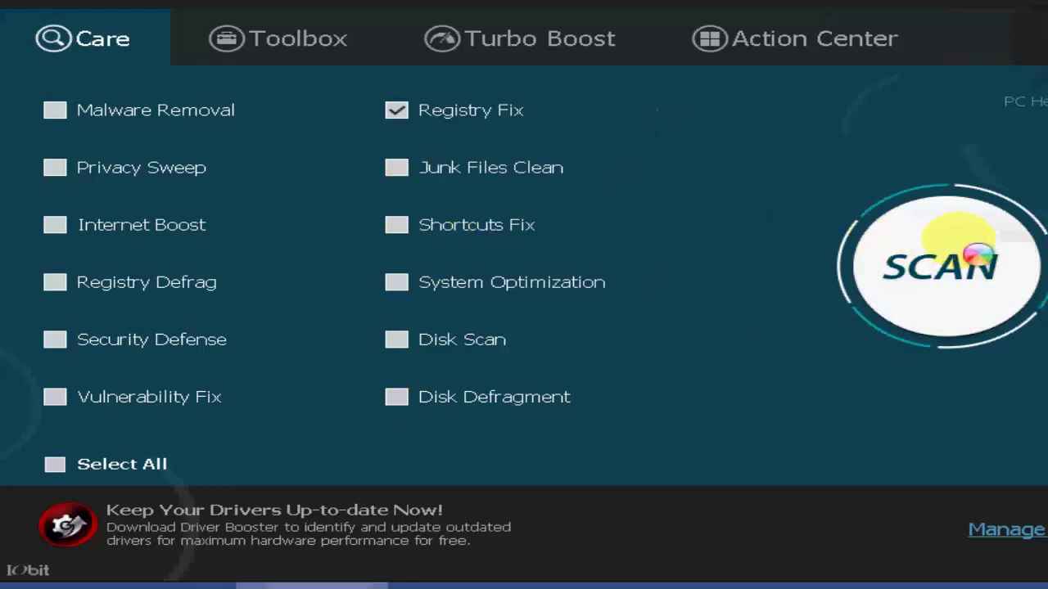
# Step: Open IObit Uninstaller from the Toolbox and look through the full list of installed programs
pyautogui.click(303, 68)
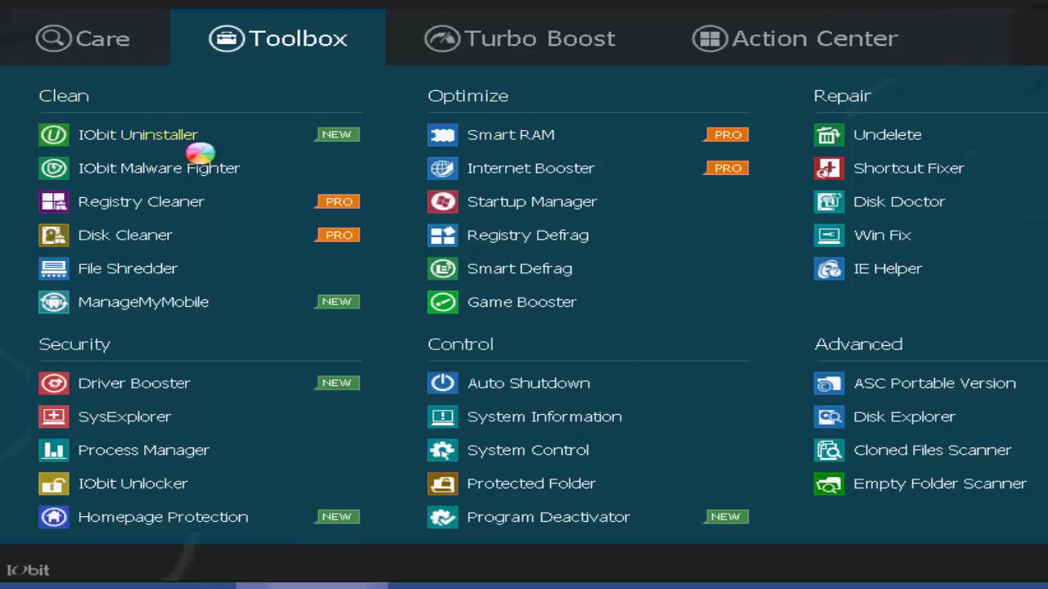
pyautogui.press('super')
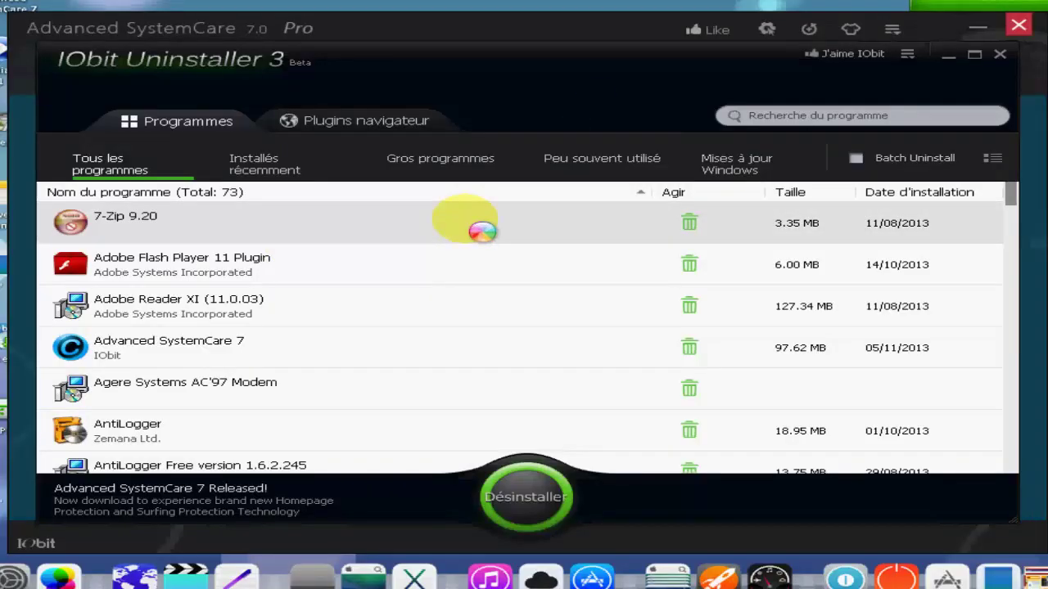
pyautogui.scroll(-12, 483, 232)
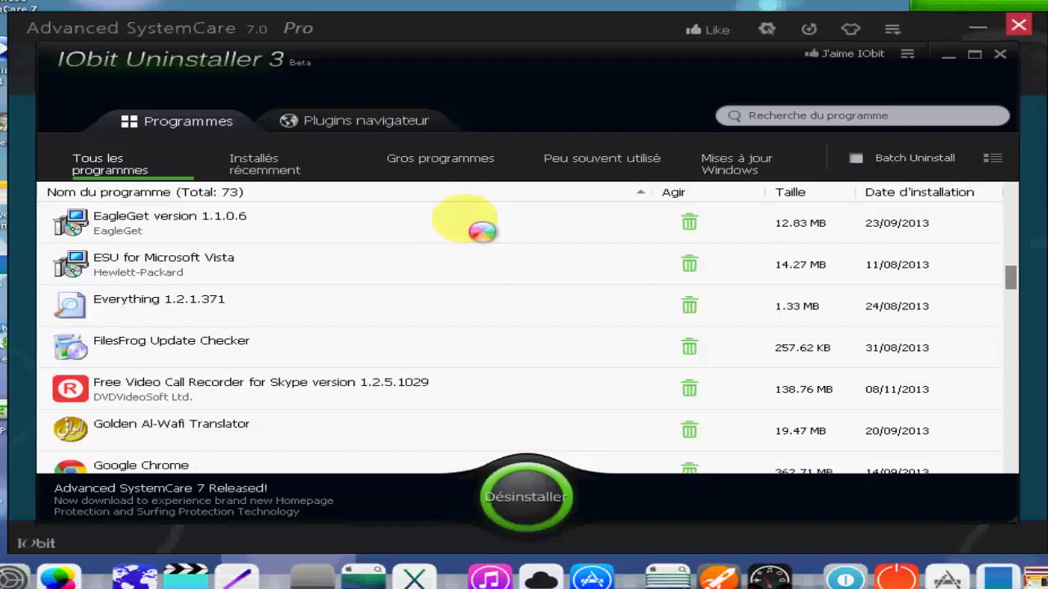
pyautogui.scroll(-5, 482, 232)
pyautogui.scroll(-6, 482, 232)
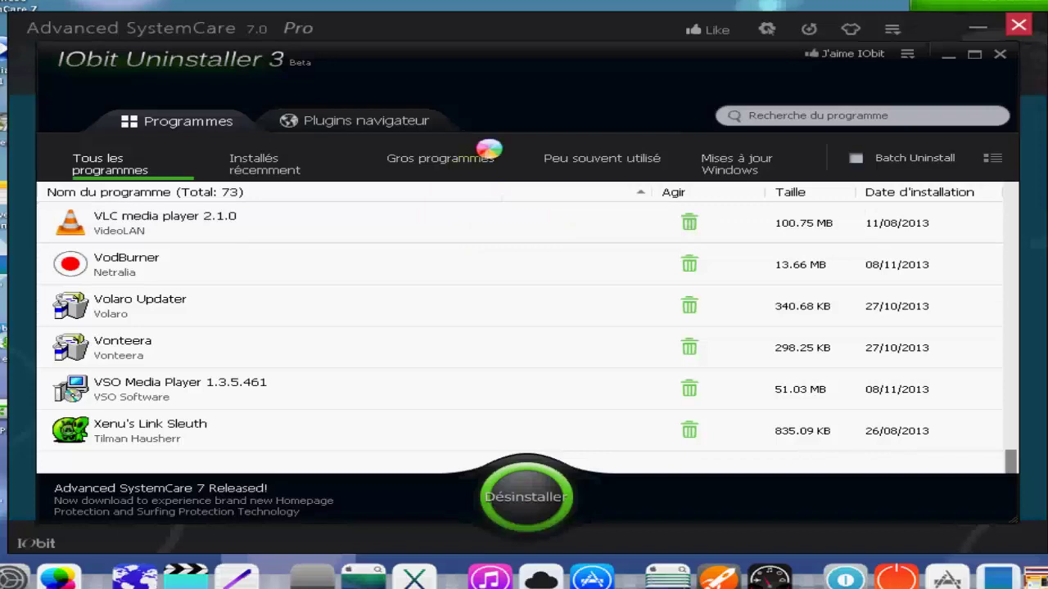
pyautogui.scroll(4, 491, 307)
pyautogui.scroll(10, 491, 307)
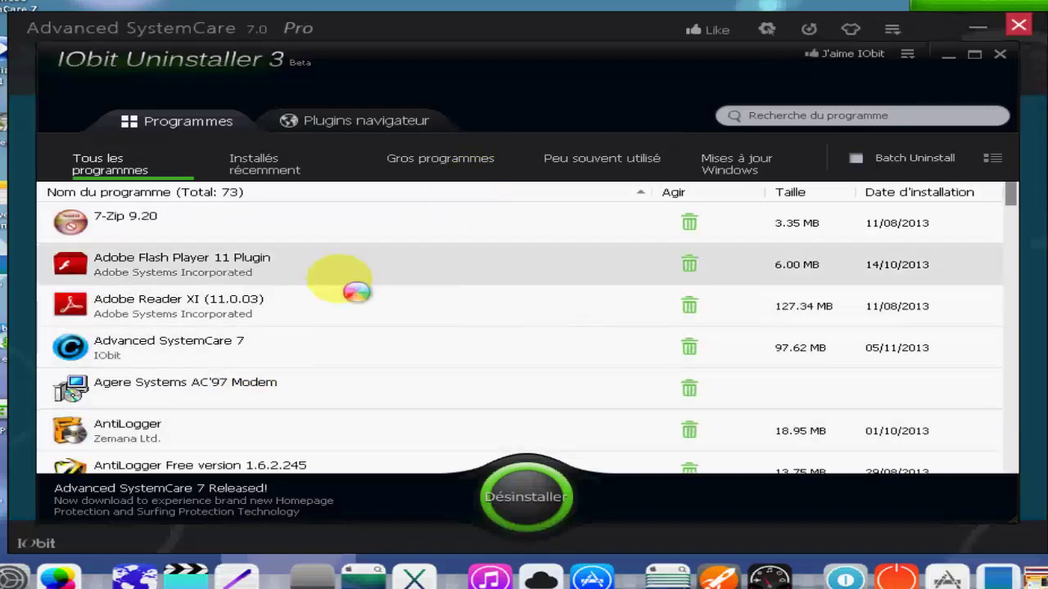
pyautogui.click(222, 275)
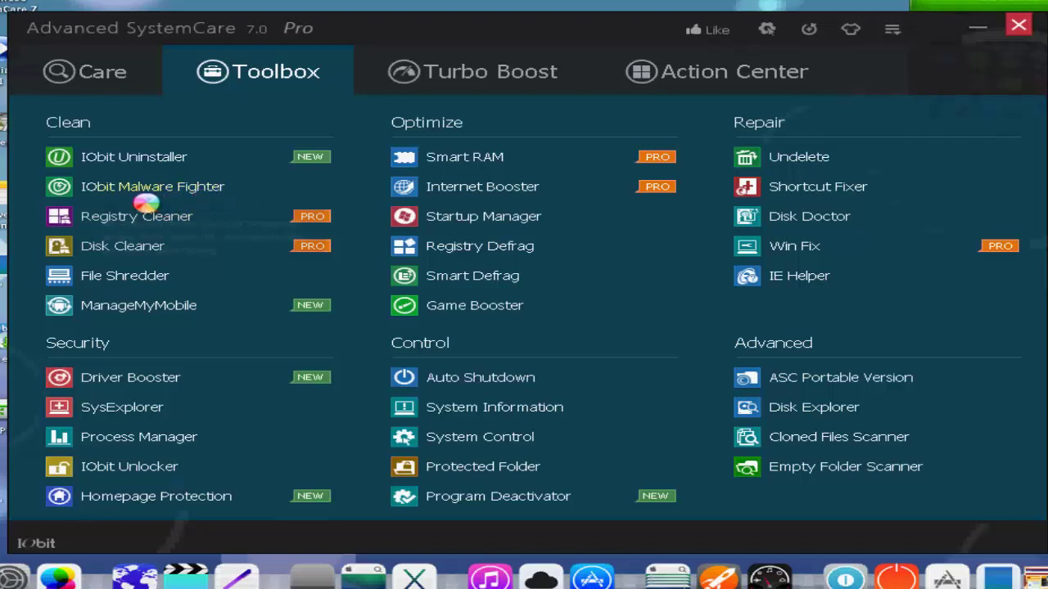
# Step: Review the IObit Malware Fighter tool, the Malware Removal item in Care, and the Smart RAM and Internet Booster tools
pyautogui.moveTo(200, 201)
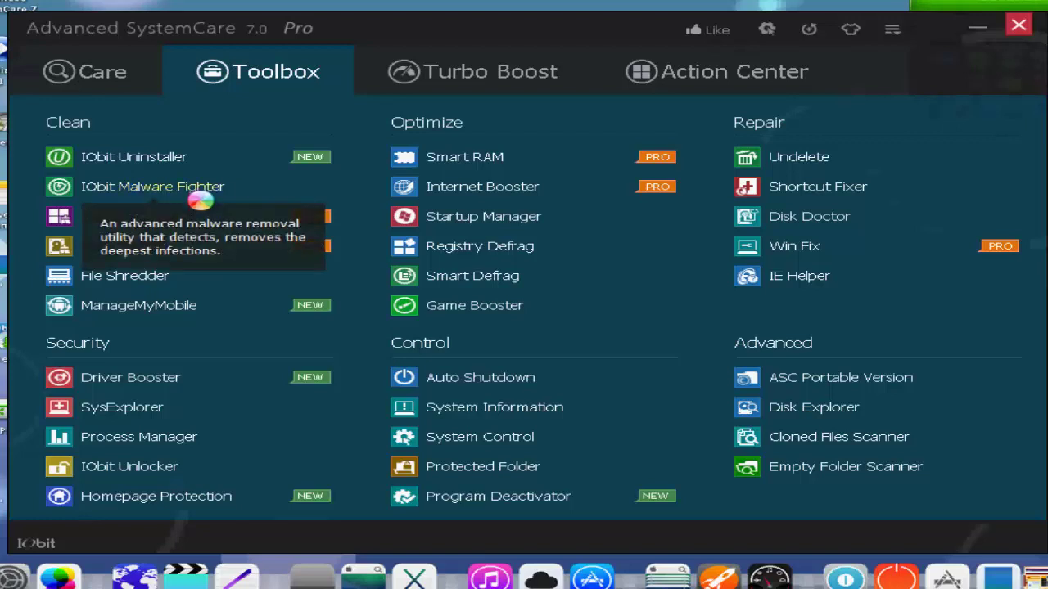
pyautogui.click(123, 70)
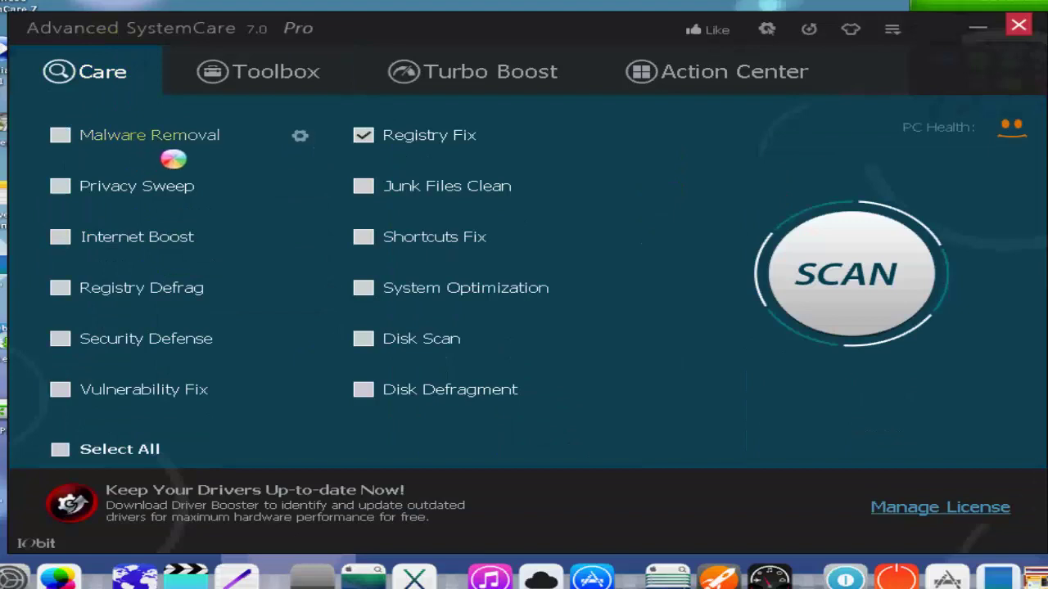
pyautogui.moveTo(168, 142)
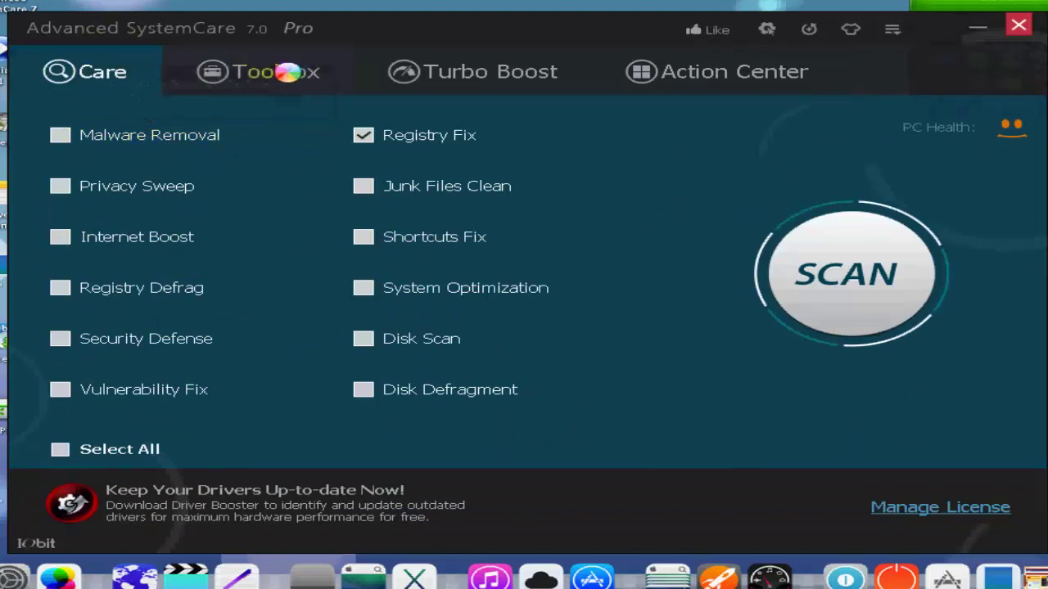
pyautogui.click(287, 71)
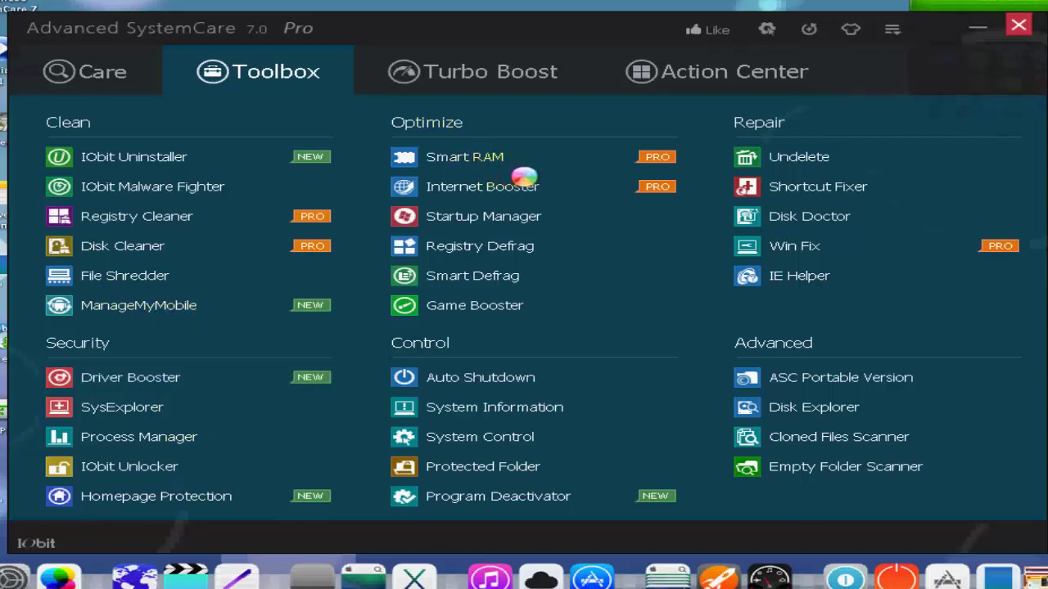
pyautogui.moveTo(518, 171)
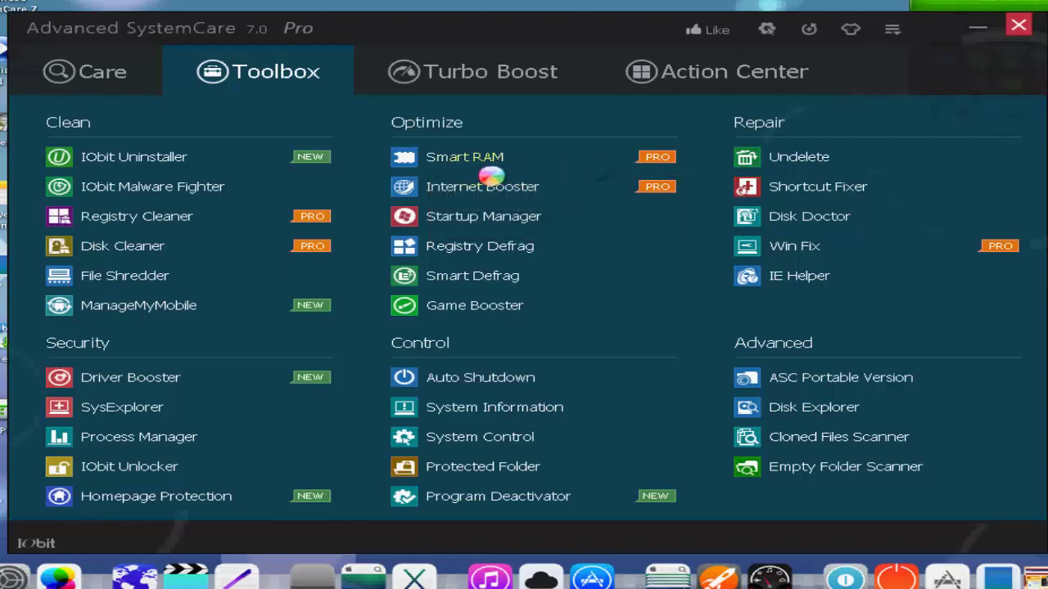
pyautogui.moveTo(482, 172)
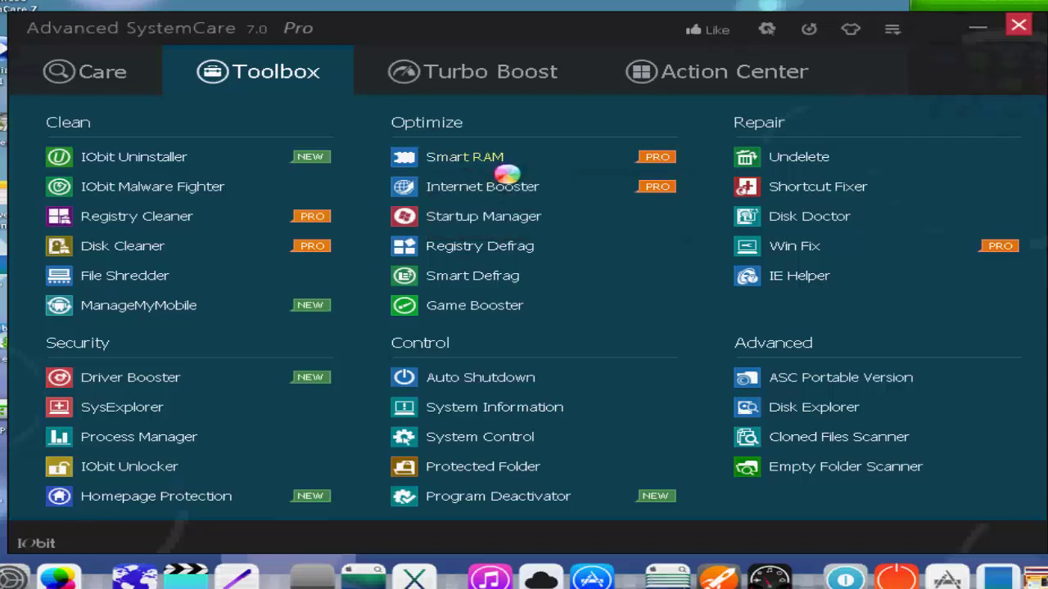
pyautogui.moveTo(492, 200)
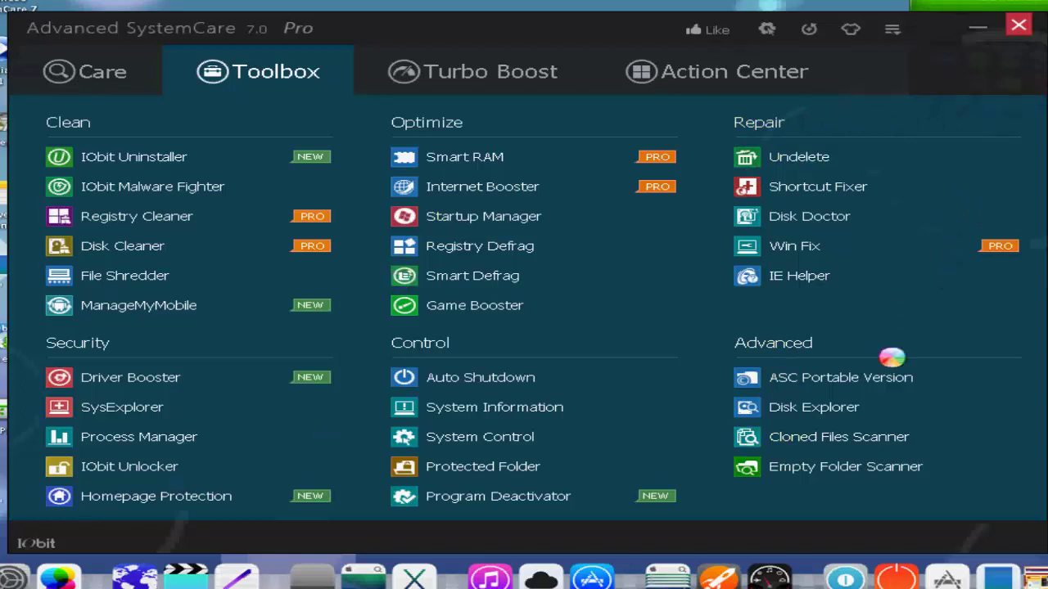
# Step: Change the user interface language to Arabic (العربية) and apply the setting
pyautogui.click(894, 30)
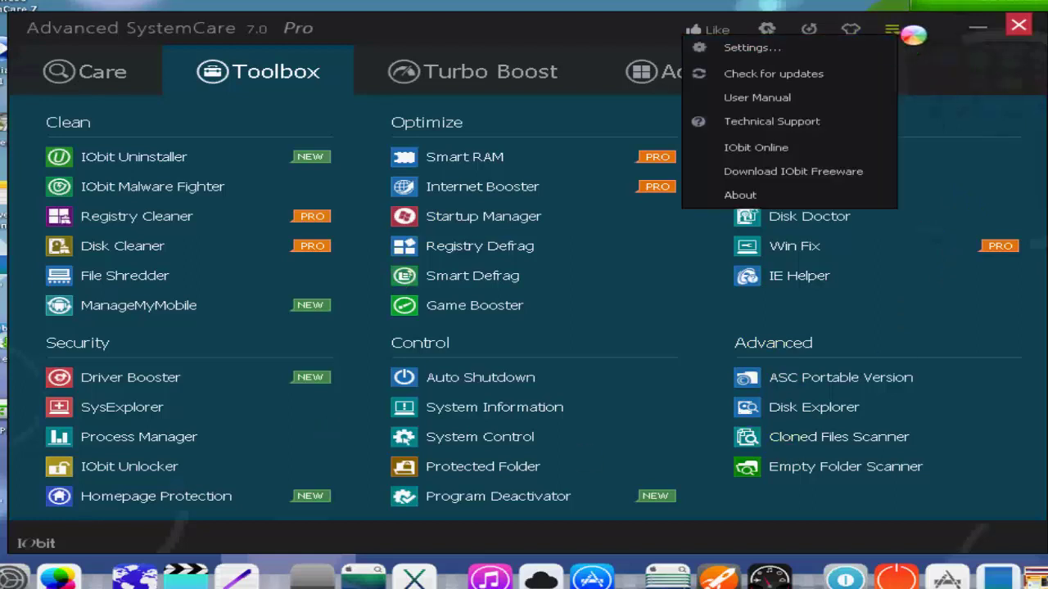
pyautogui.click(898, 36)
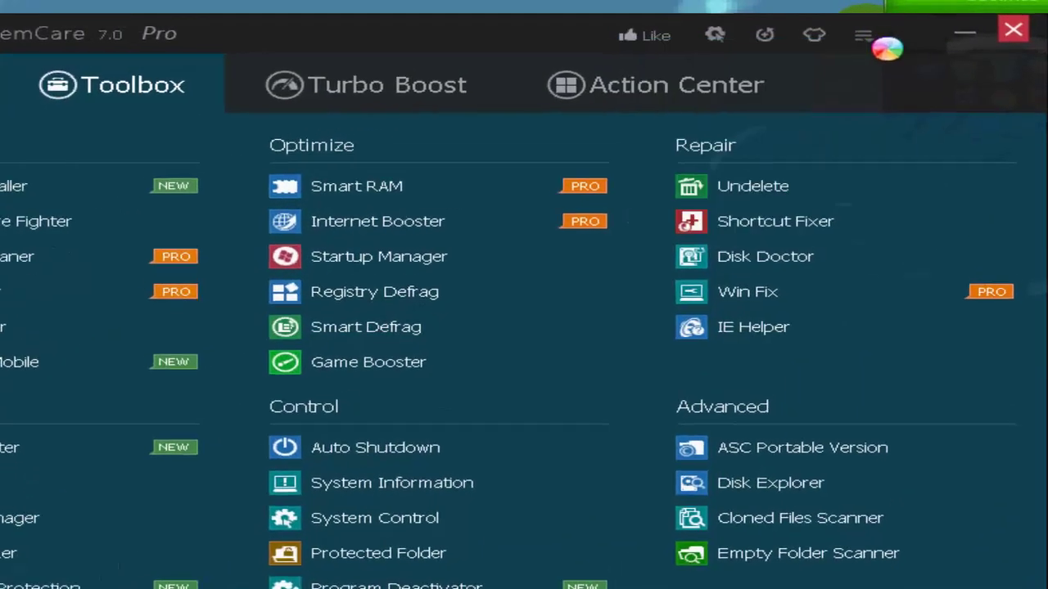
pyautogui.click(899, 34)
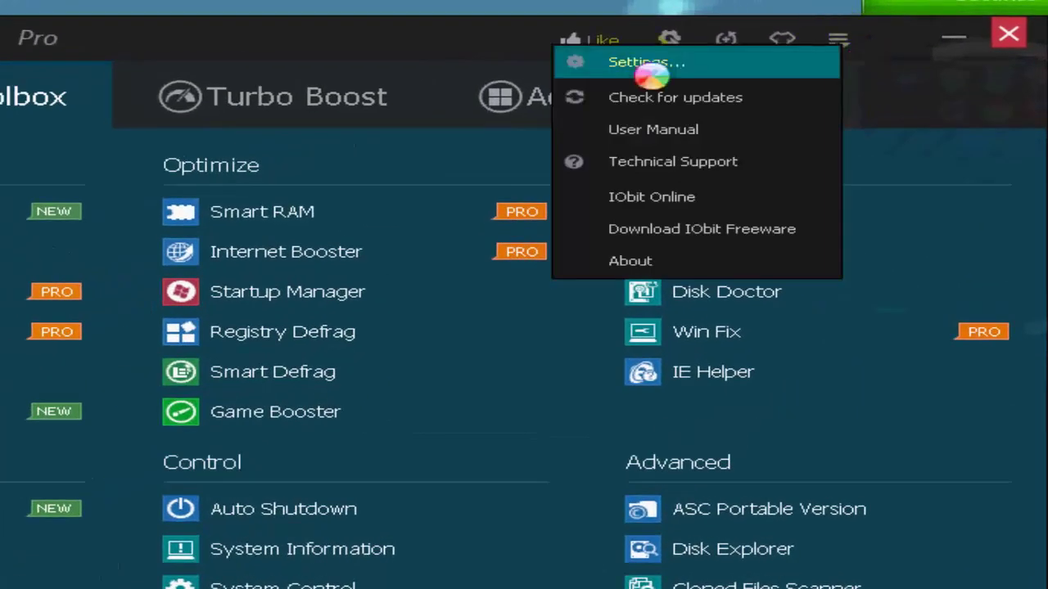
pyautogui.click(651, 76)
pyautogui.click(126, 375)
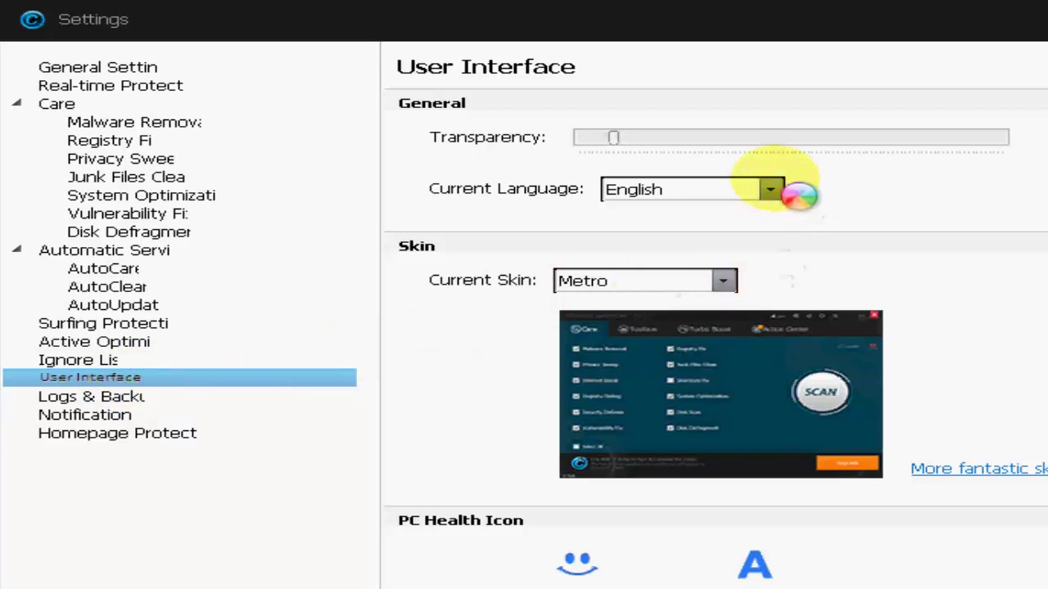
pyautogui.click(766, 190)
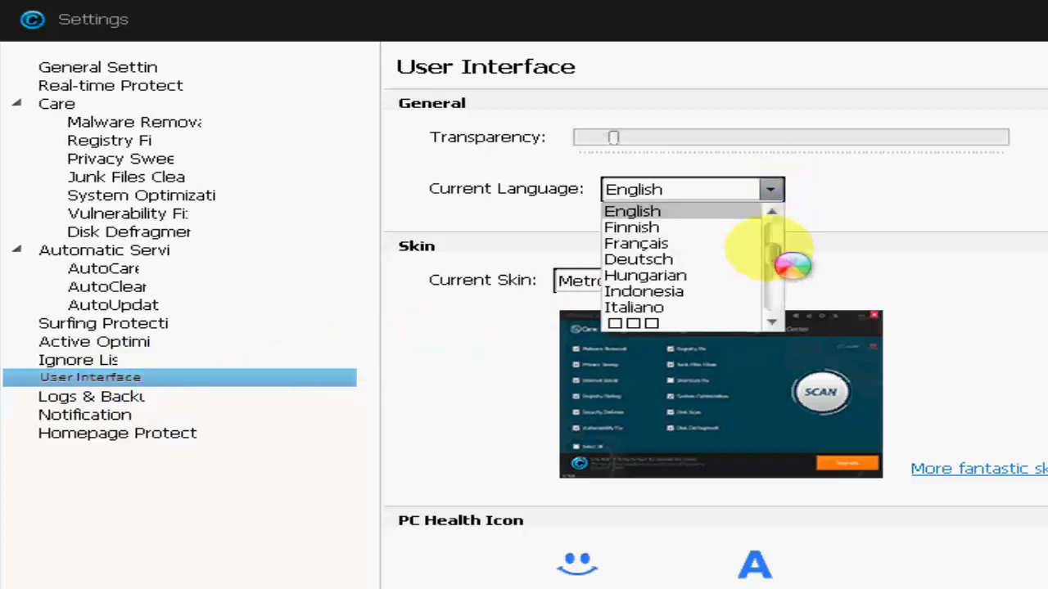
pyautogui.scroll(3, 782, 250)
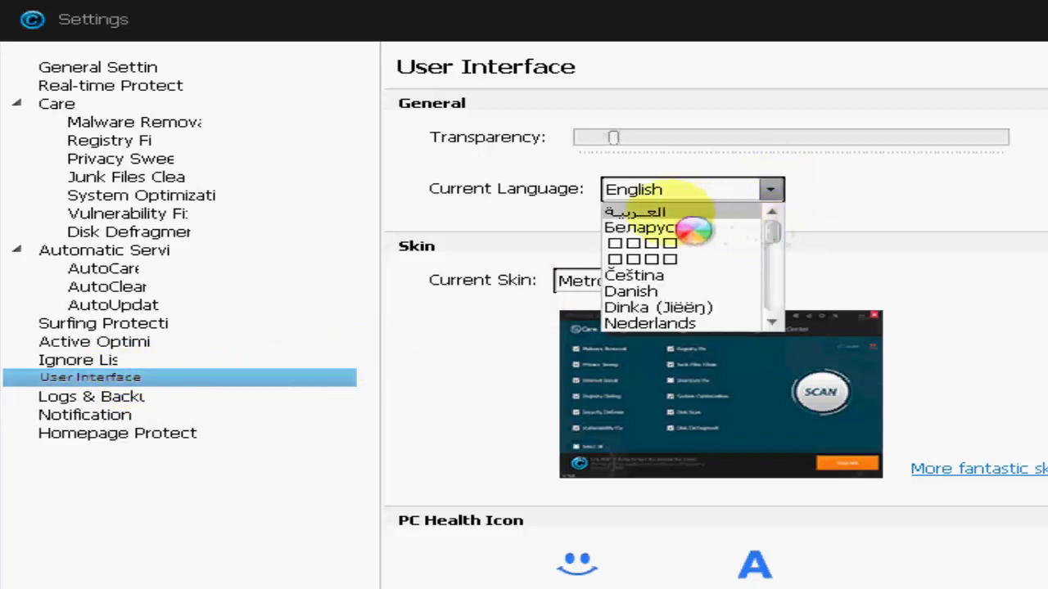
pyautogui.click(659, 213)
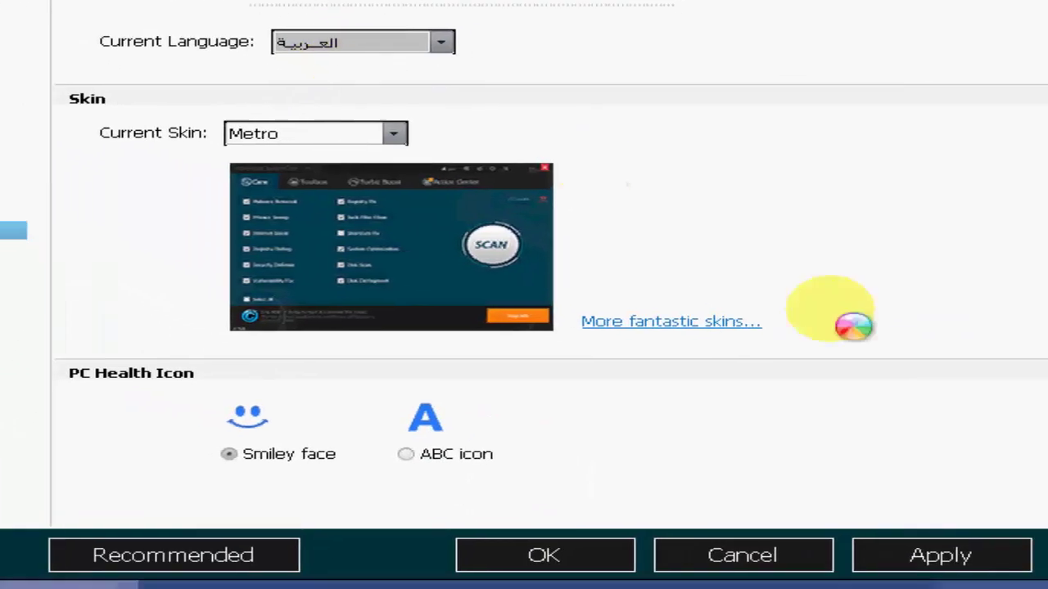
pyautogui.click(964, 560)
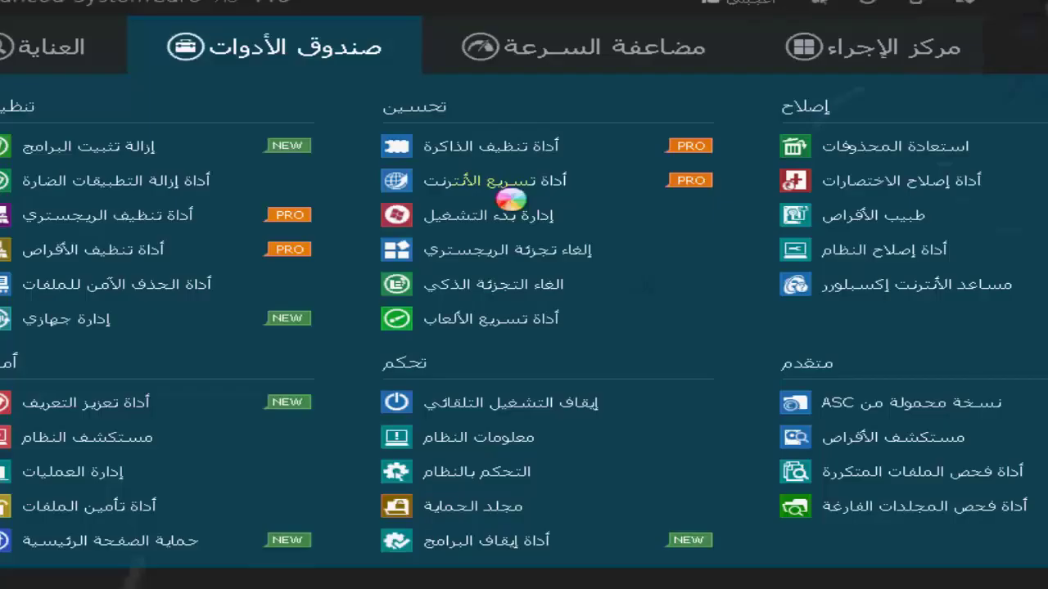
# Step: Open the Turbo Boost page
pyautogui.click(595, 57)
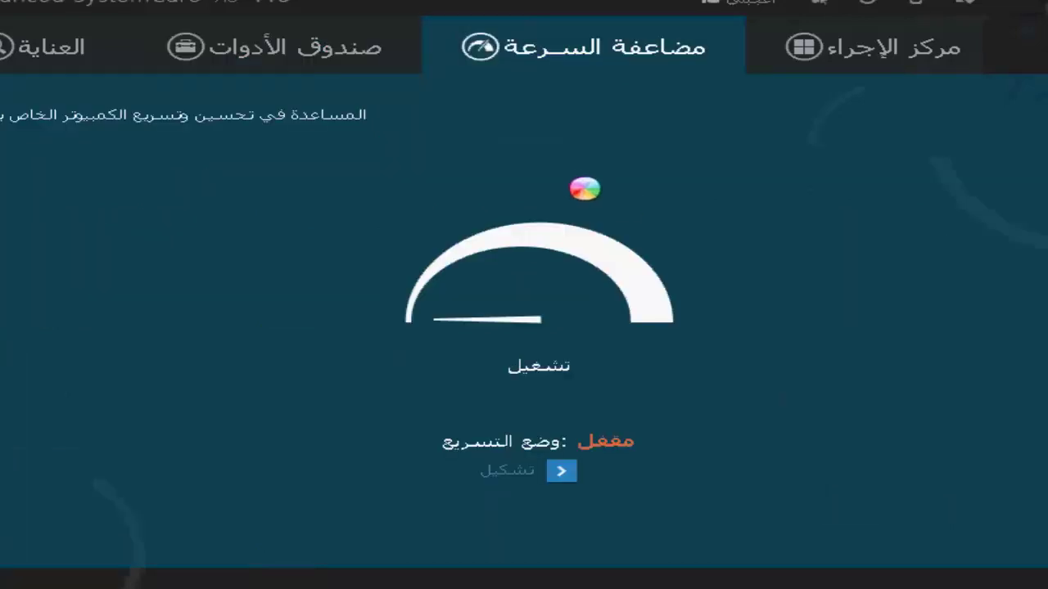